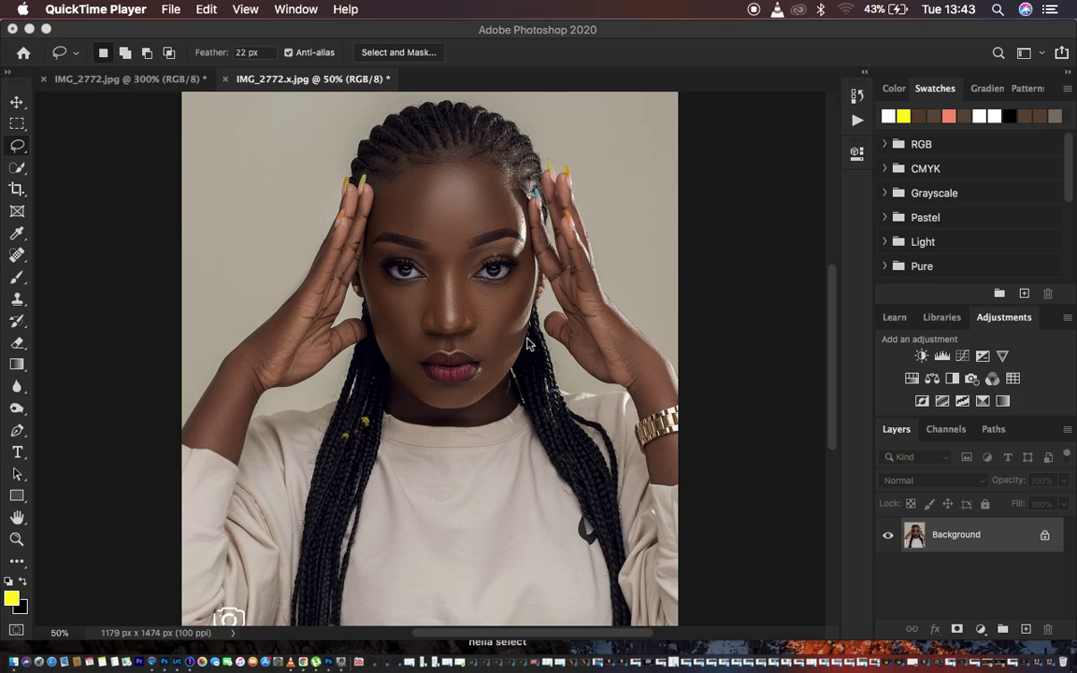
Enable Preserve Details 2.0 Upscale in the Technology Previews preferences and apply the change
left_click(748, 271)
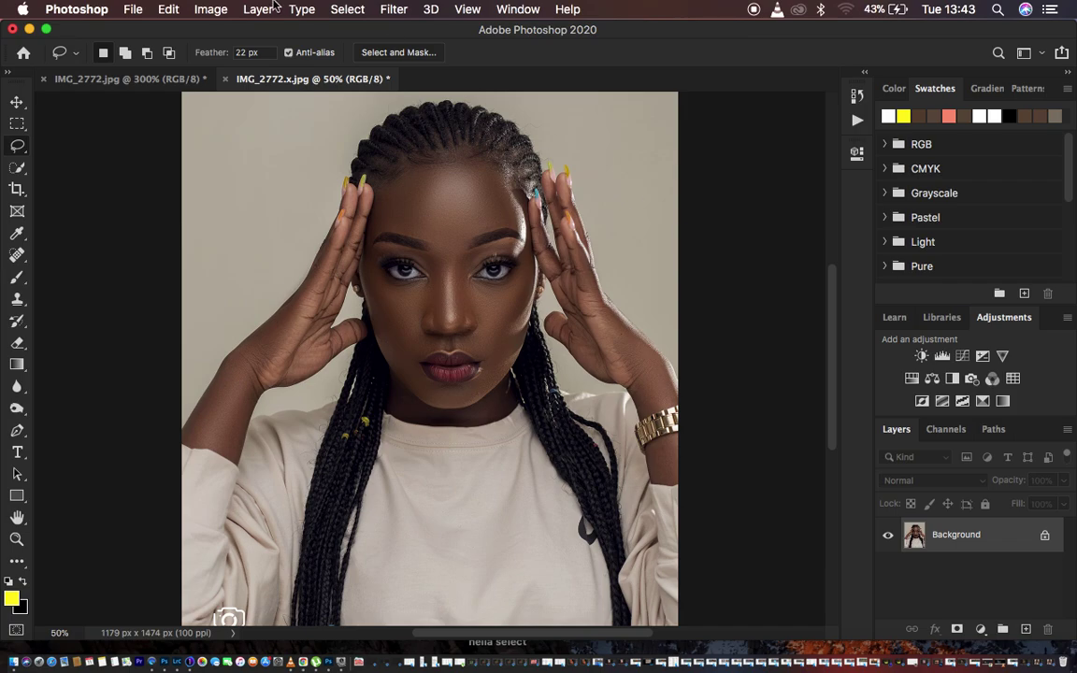
left_click(79, 12)
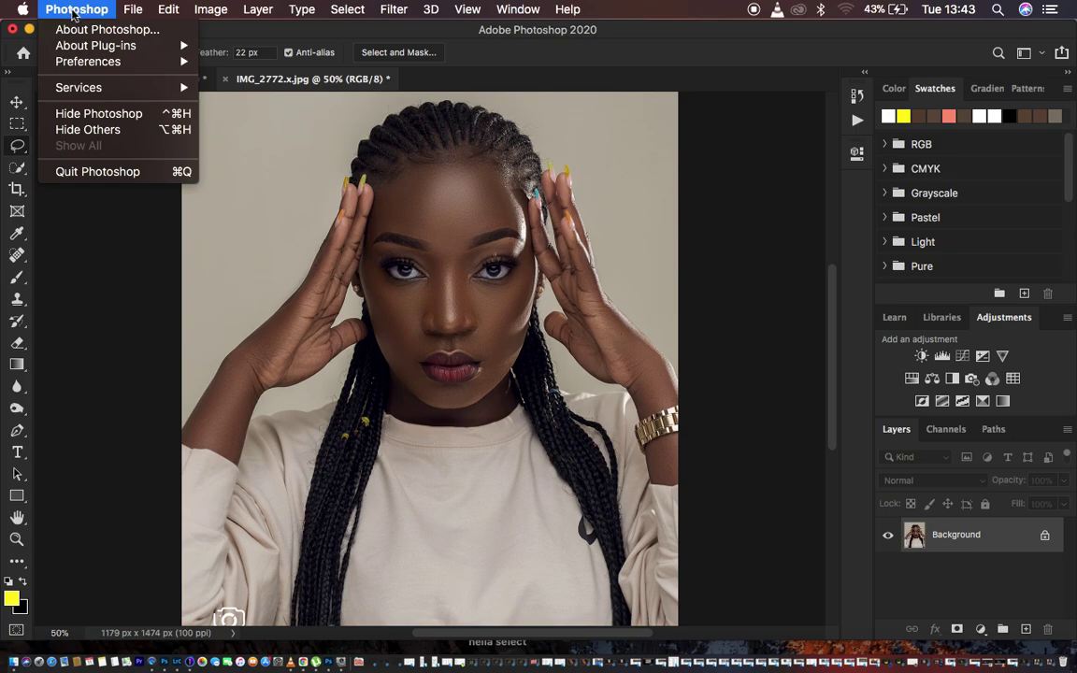
mouse_move(89, 67)
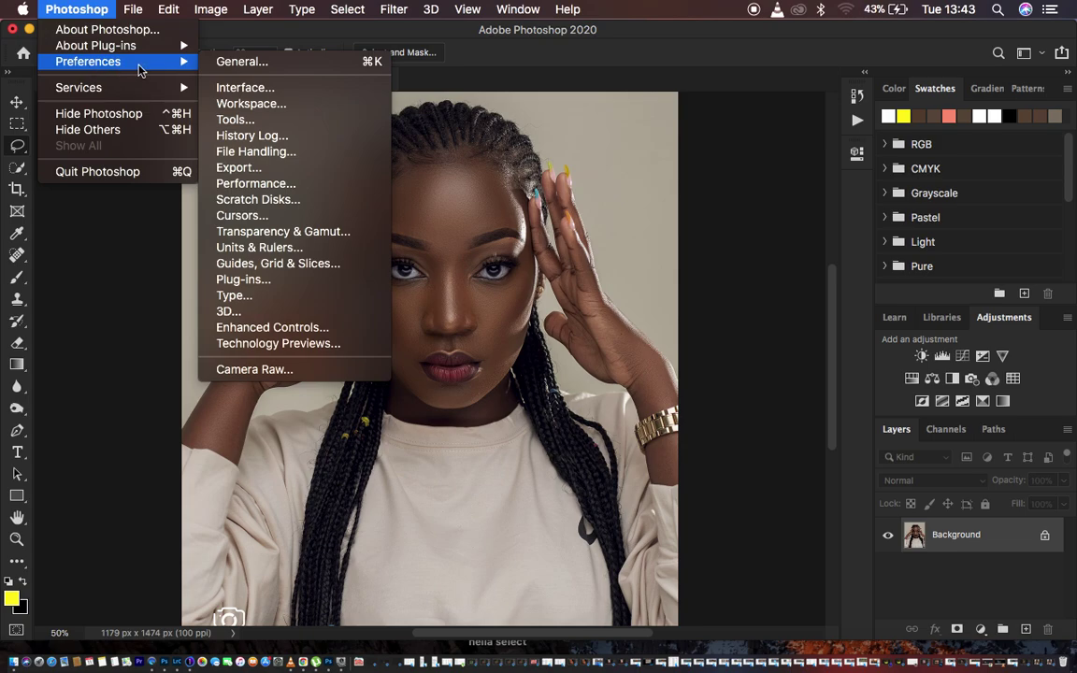
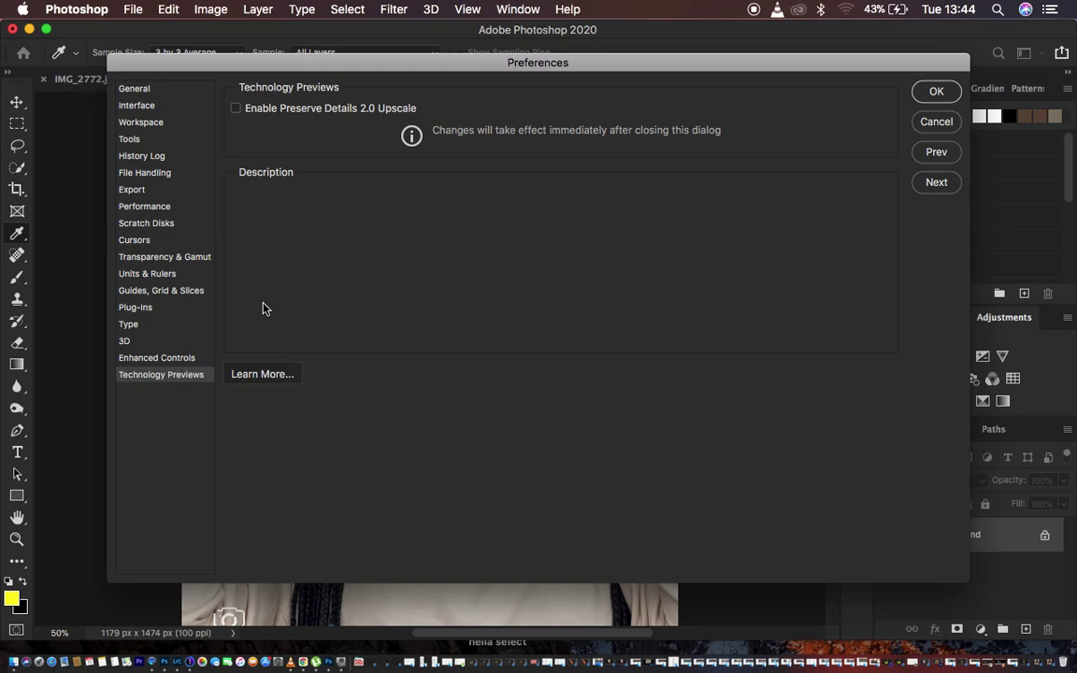
mouse_move(248, 117)
left_click(236, 108)
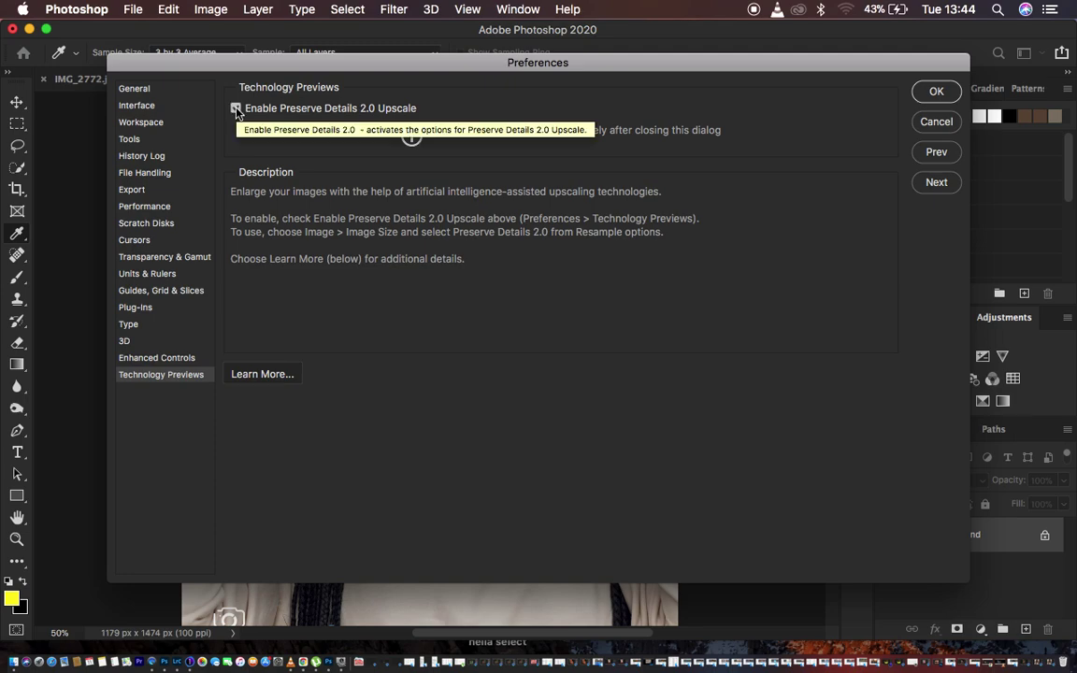
left_click(936, 93)
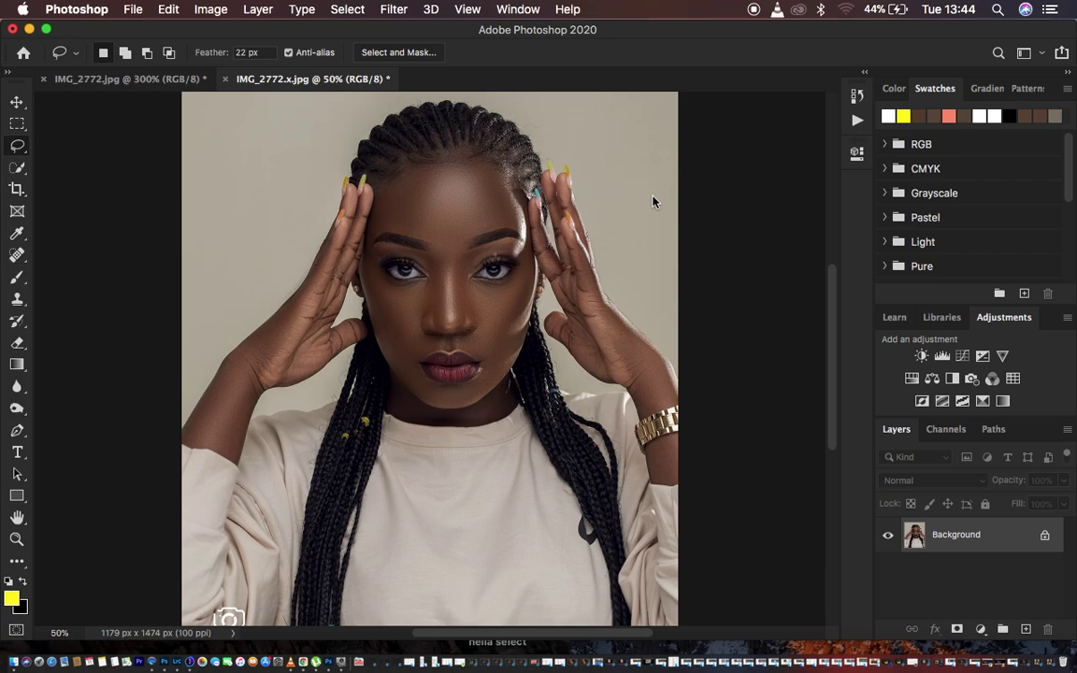
Open the image size settings for IMG_2772.x.jpg and examine the eye in the preview, enlarged to 400% and 300%
left_click(206, 9)
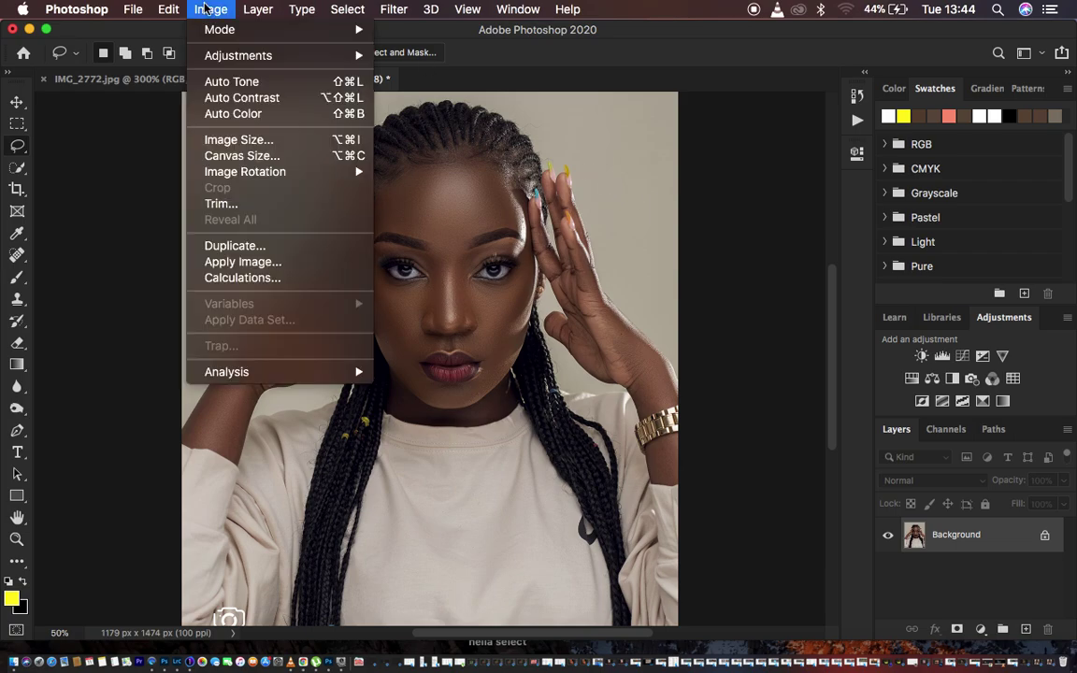
left_click(240, 142)
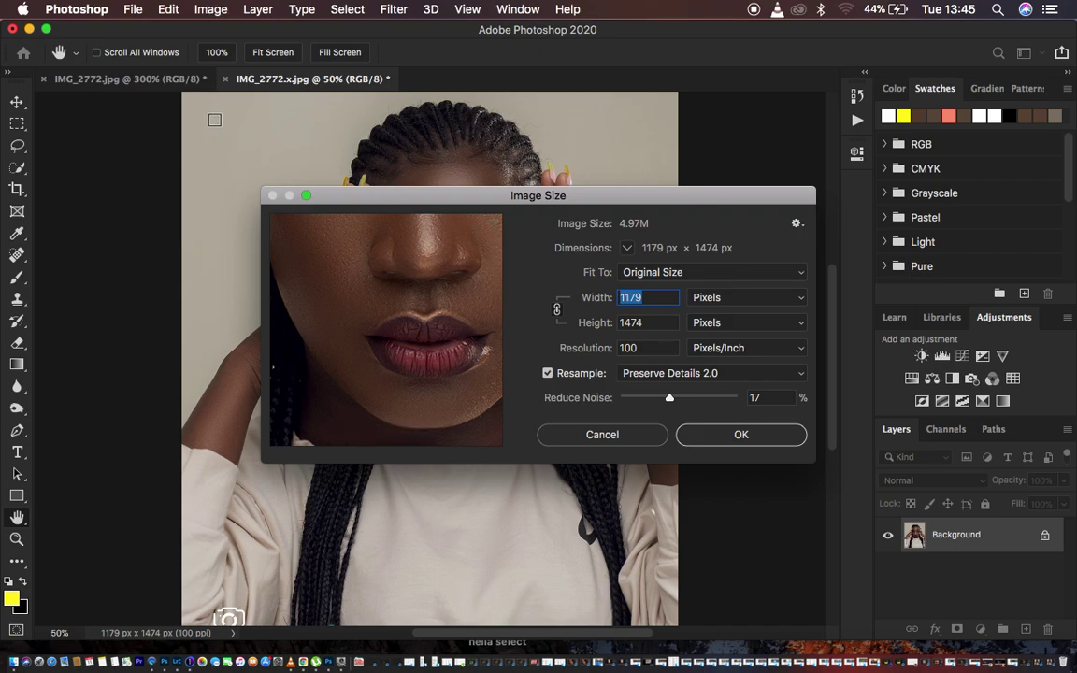
left_click_drag(413, 261, 428, 383)
left_click_drag(408, 289, 408, 323)
key("super+equal")
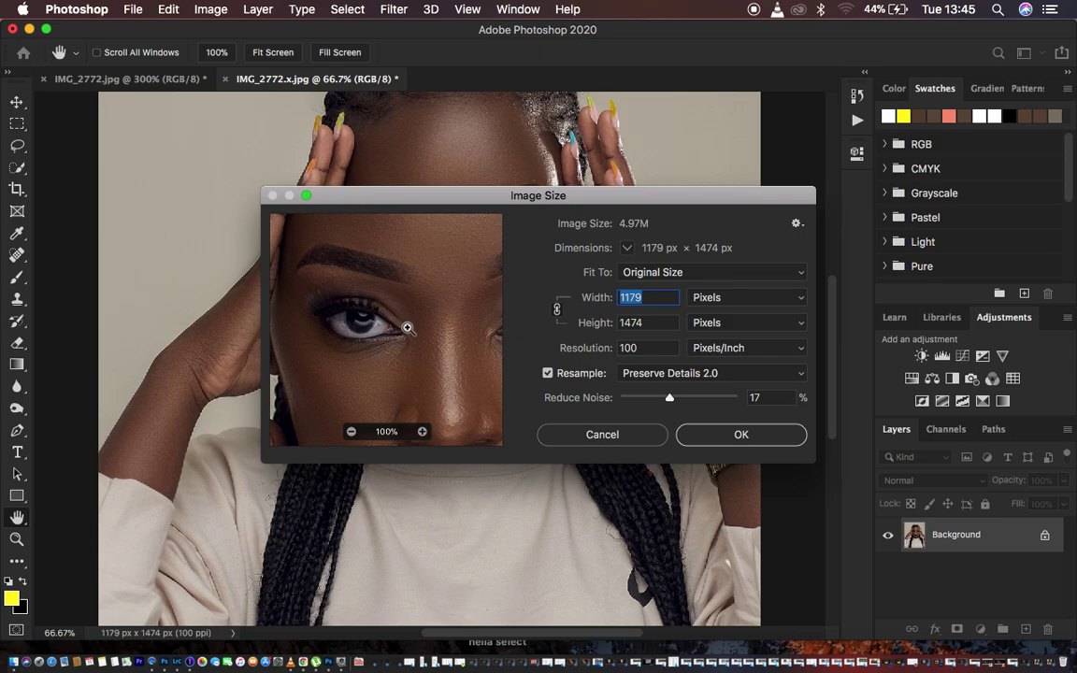
left_click(422, 431)
left_click(422, 431)
left_click(422, 432)
left_click_drag(385, 320, 425, 314)
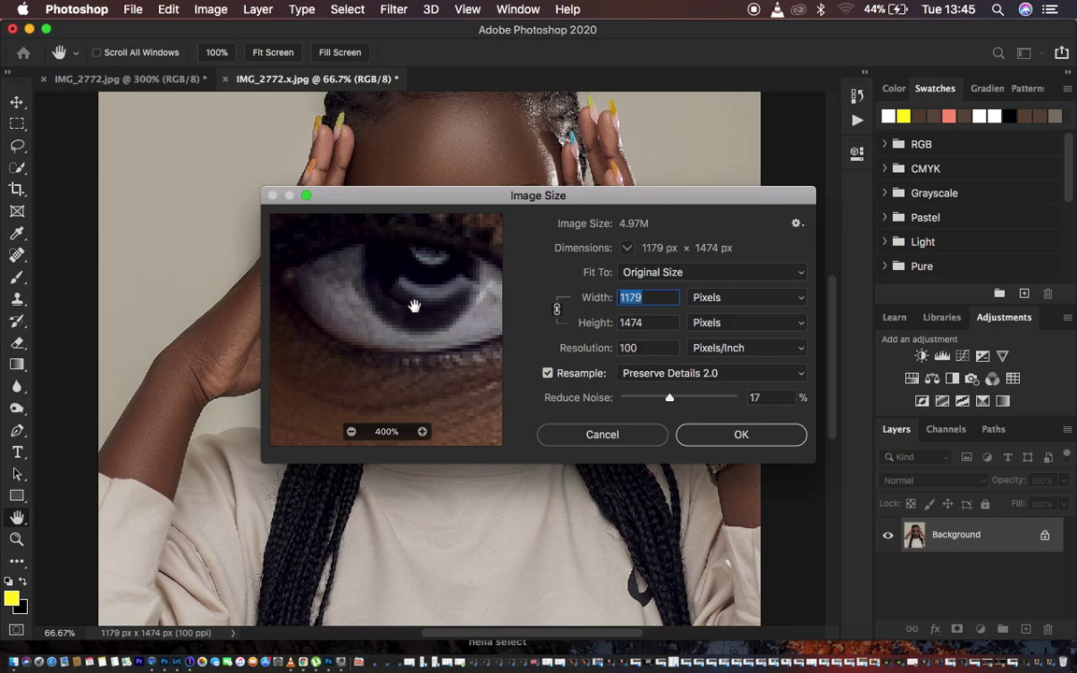
left_click(350, 432)
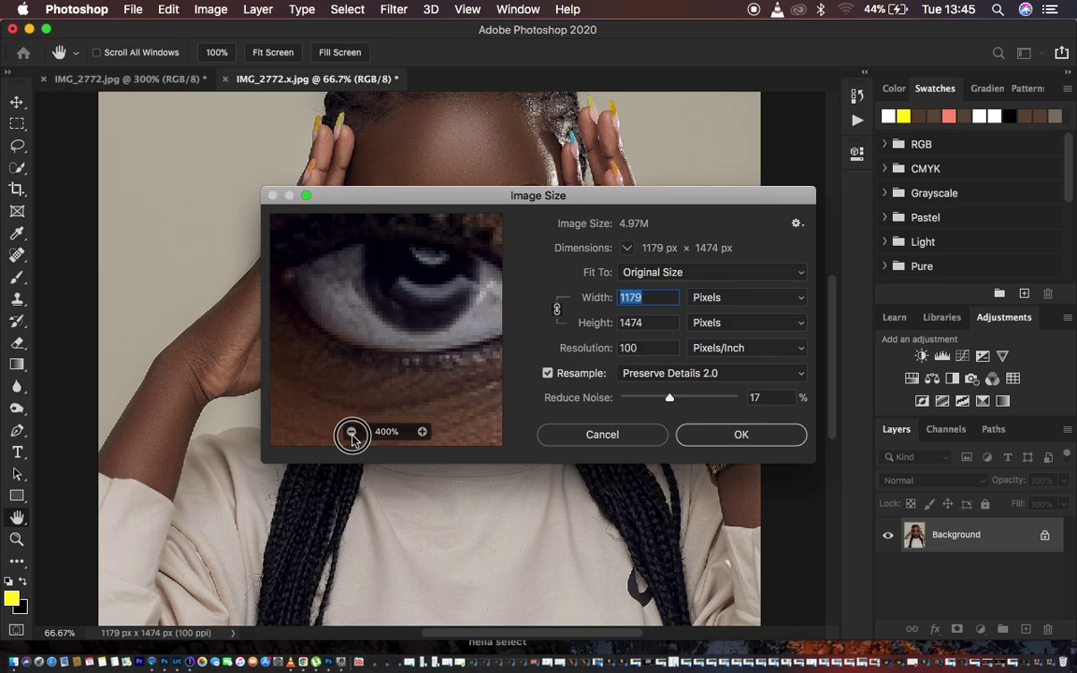
left_click_drag(430, 306, 414, 320)
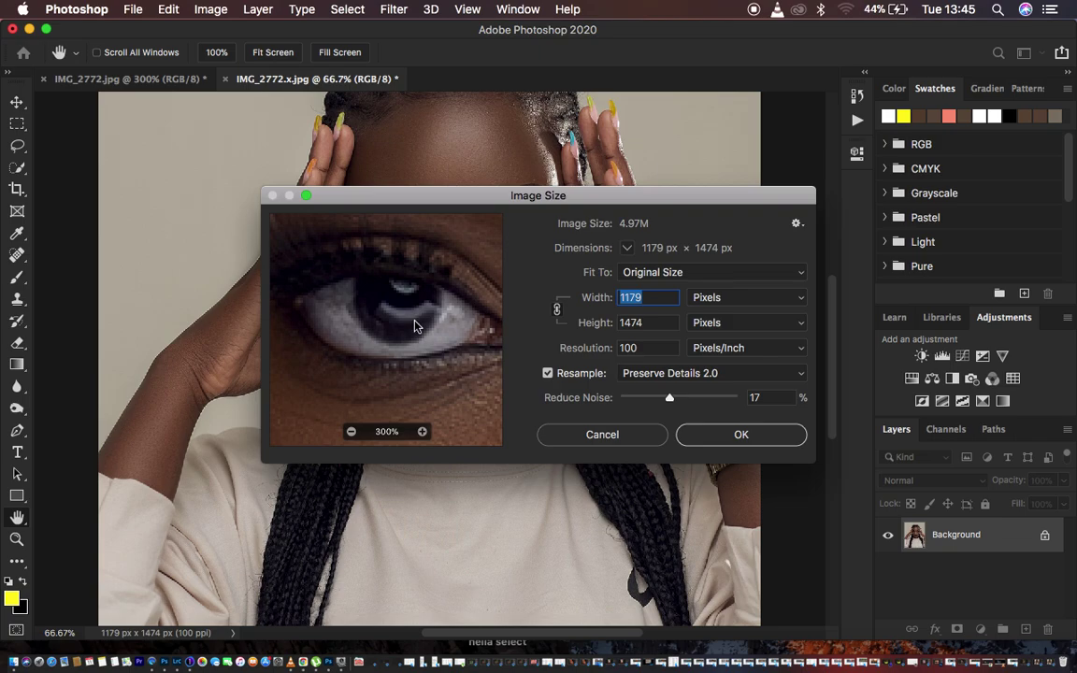
Try Percent as the unit for the image's width and height, and return it to Pixels
left_click(745, 297)
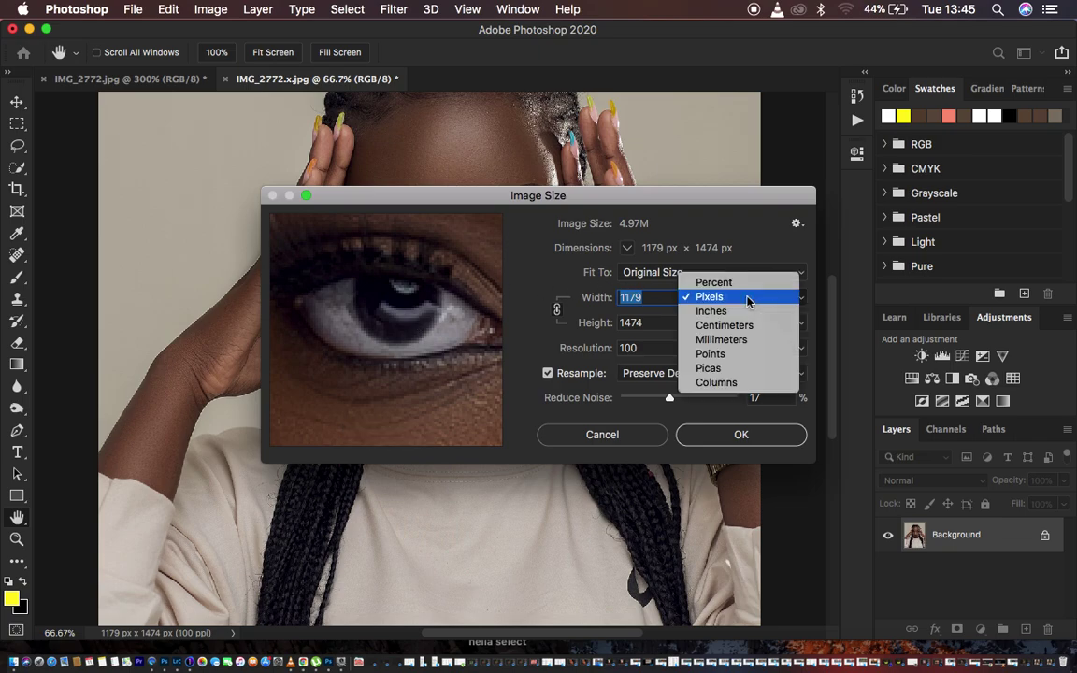
left_click(738, 282)
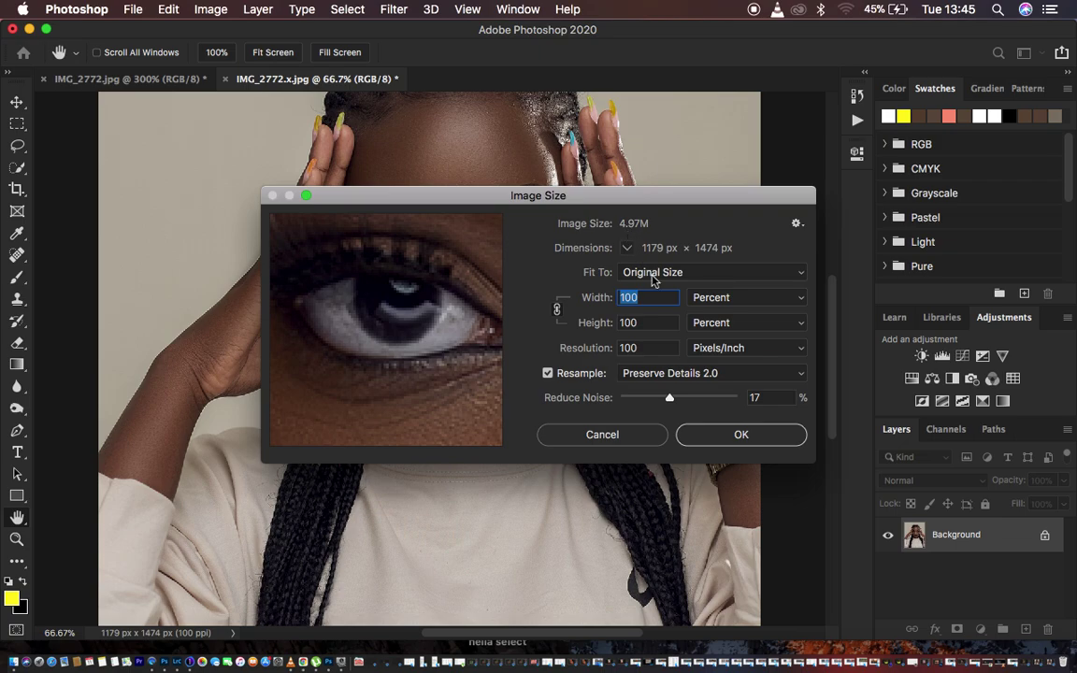
left_click(724, 302)
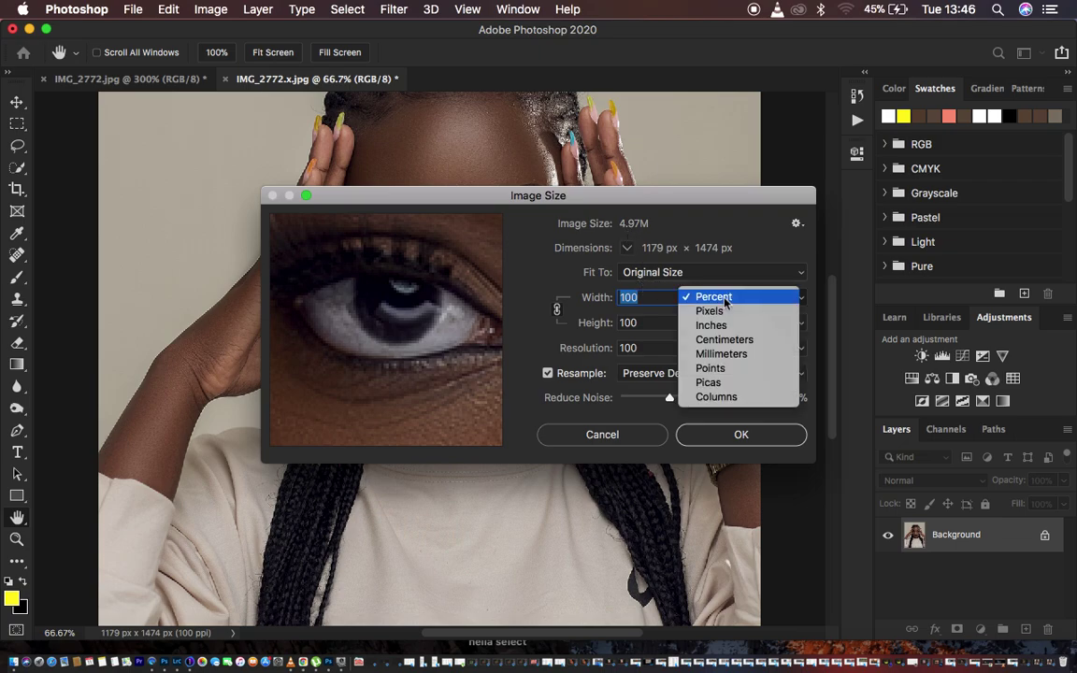
left_click(720, 314)
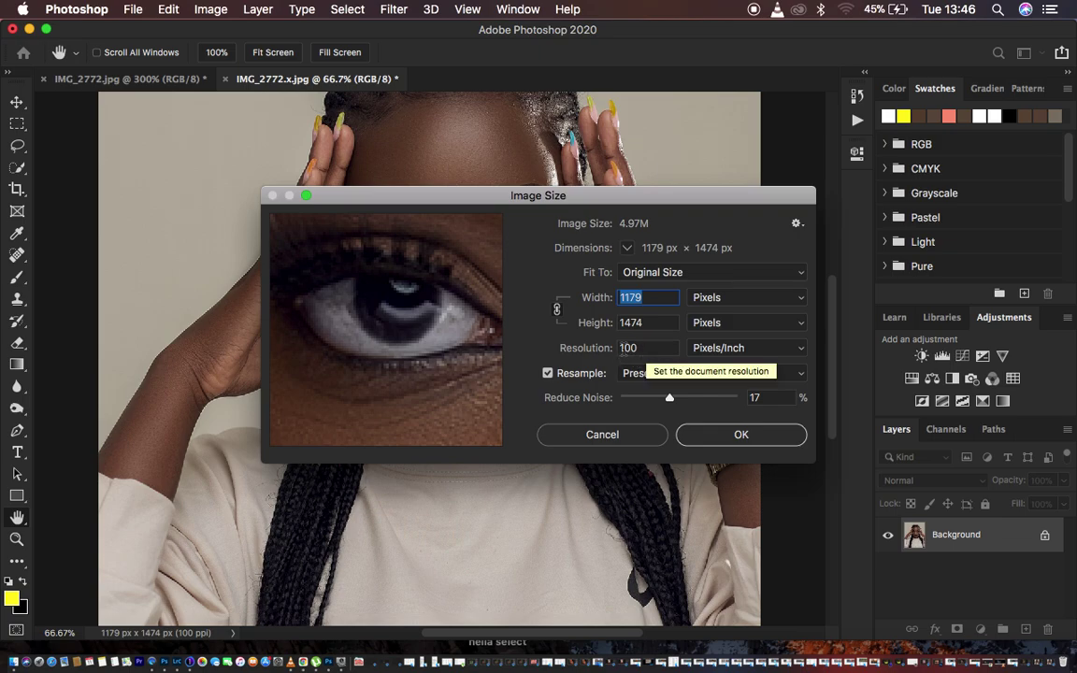
Try image resolutions of 200 and 300 pixels/inch
left_click(651, 322)
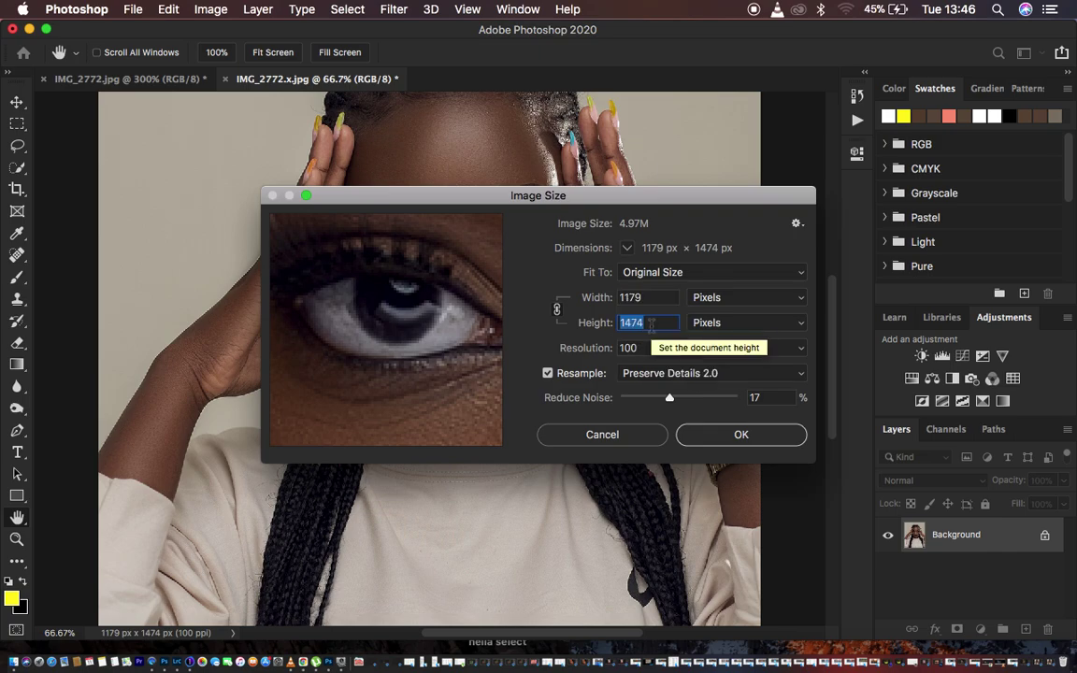
left_click(625, 349)
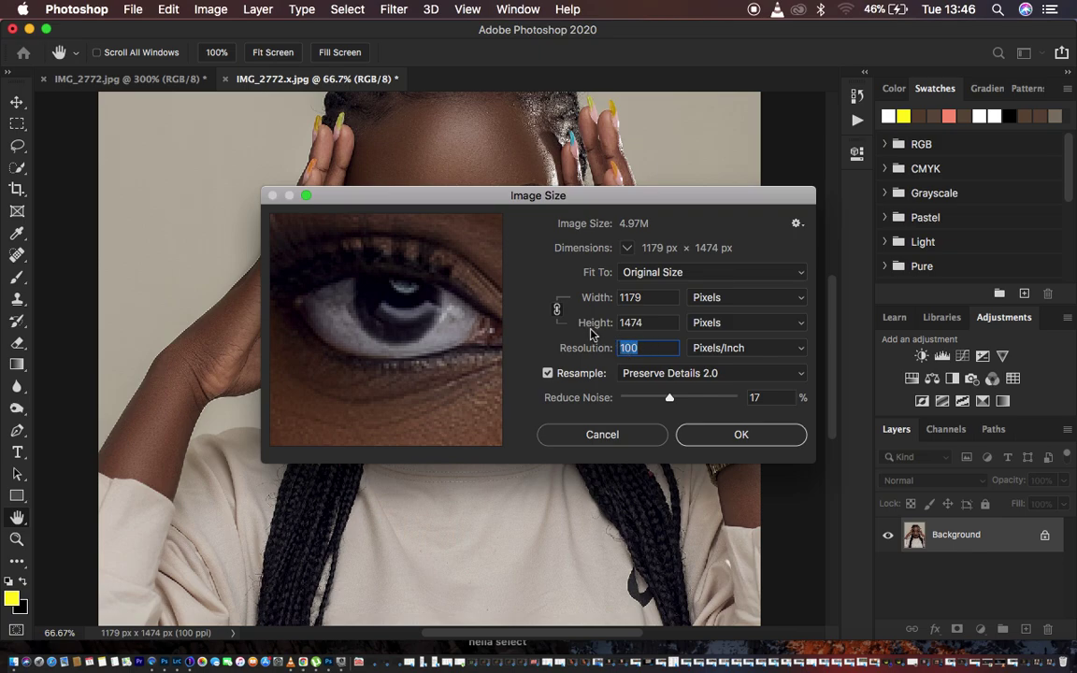
key("super+minus")
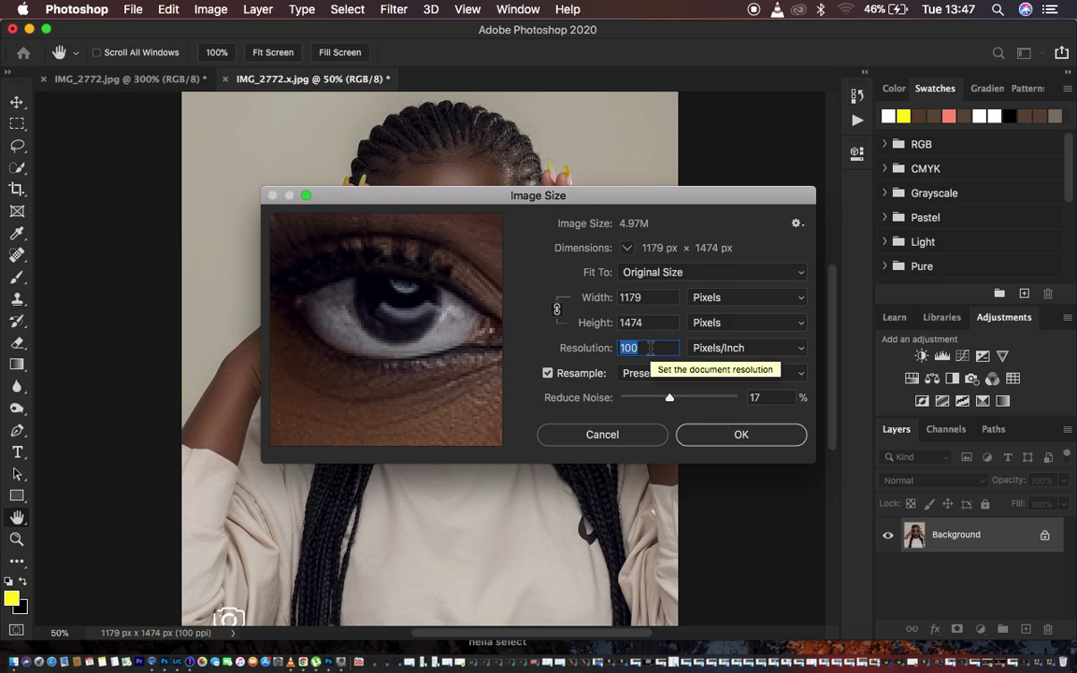
type("200")
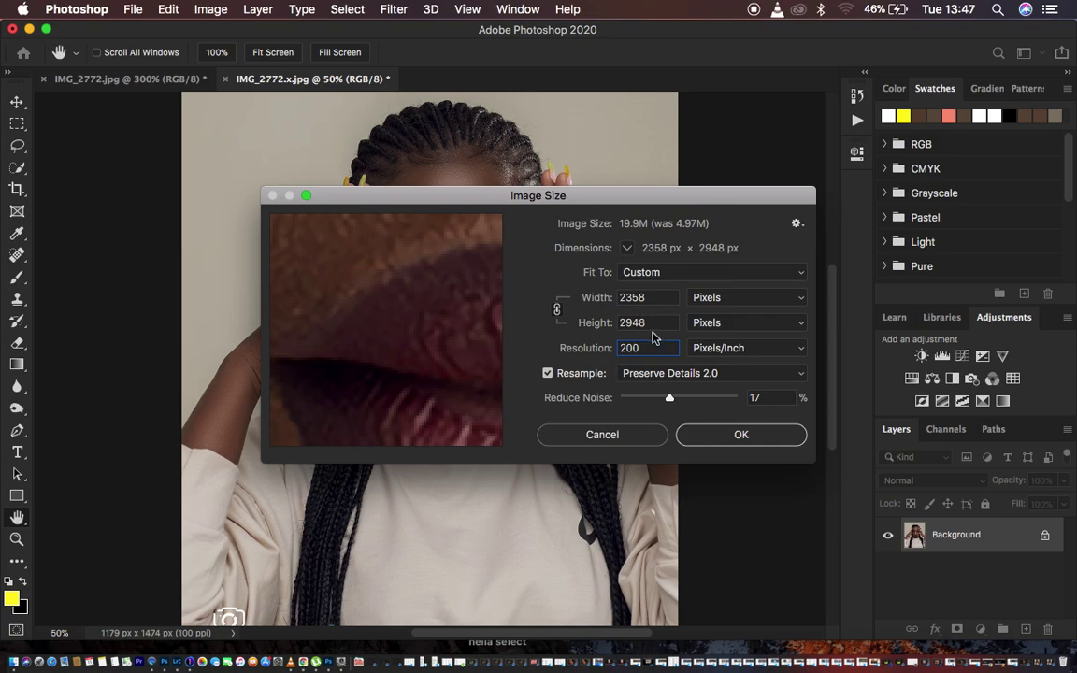
key("BackSpace")
key("BackSpace")
key("BackSpace")
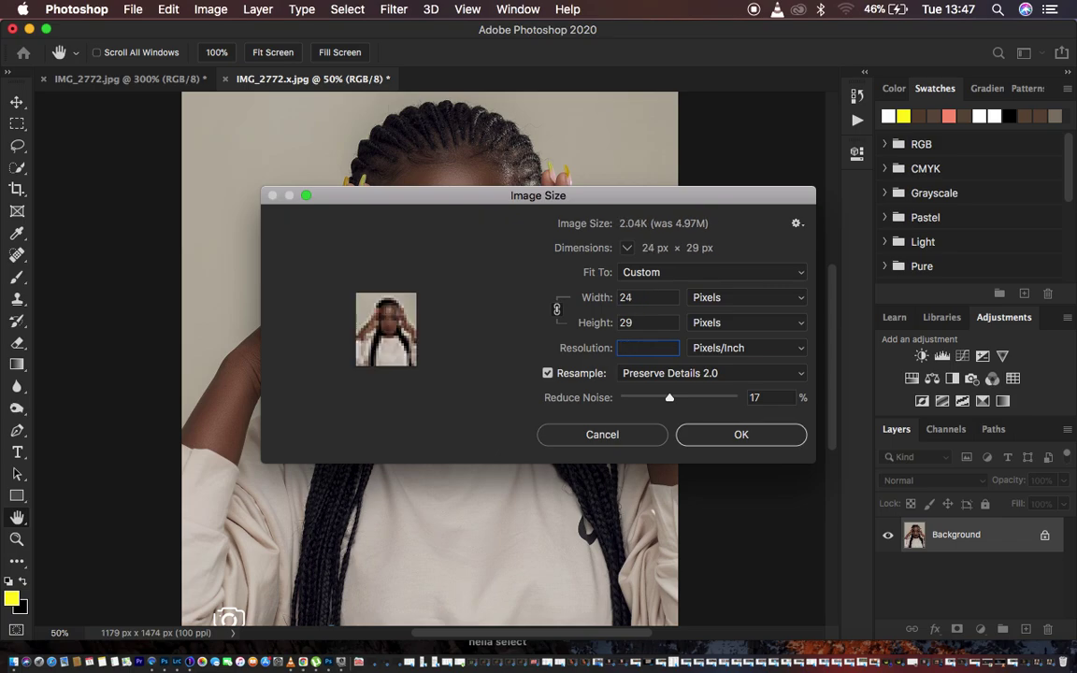
type("300")
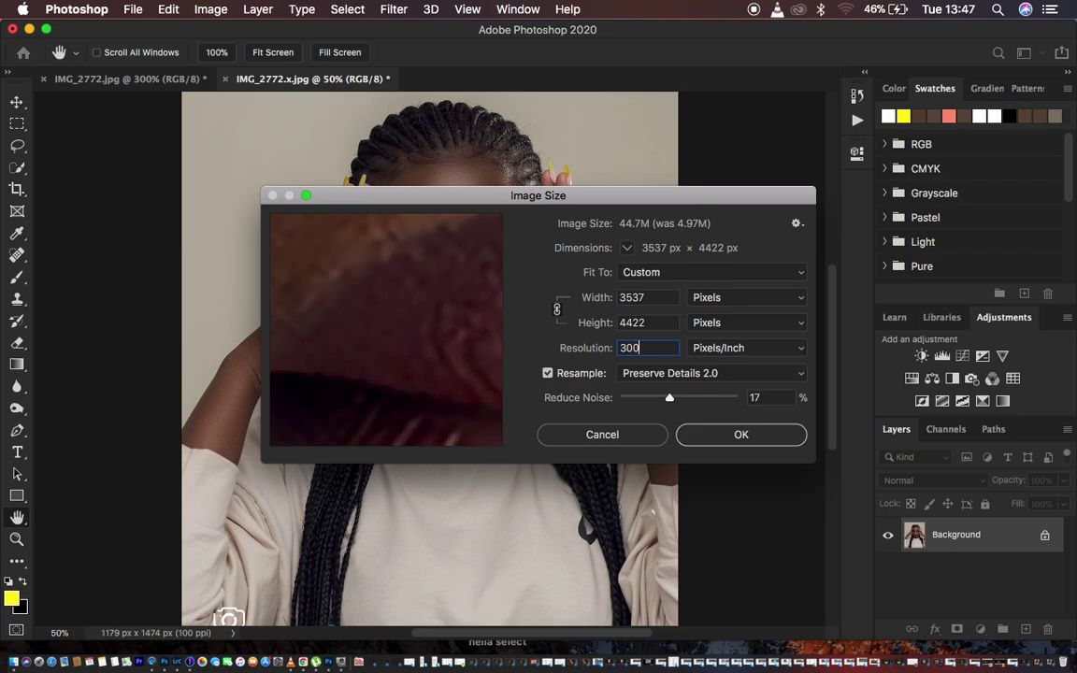
Set the image resolution to 250 pixels/inch
key("BackSpace")
key("BackSpace")
key("BackSpace")
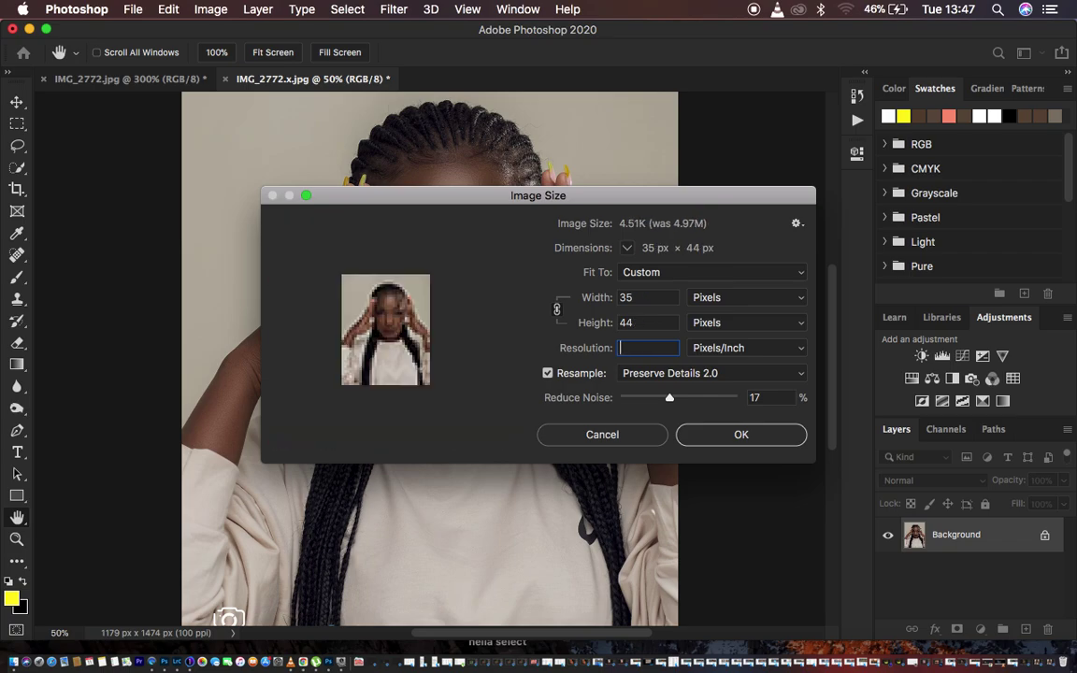
type("250")
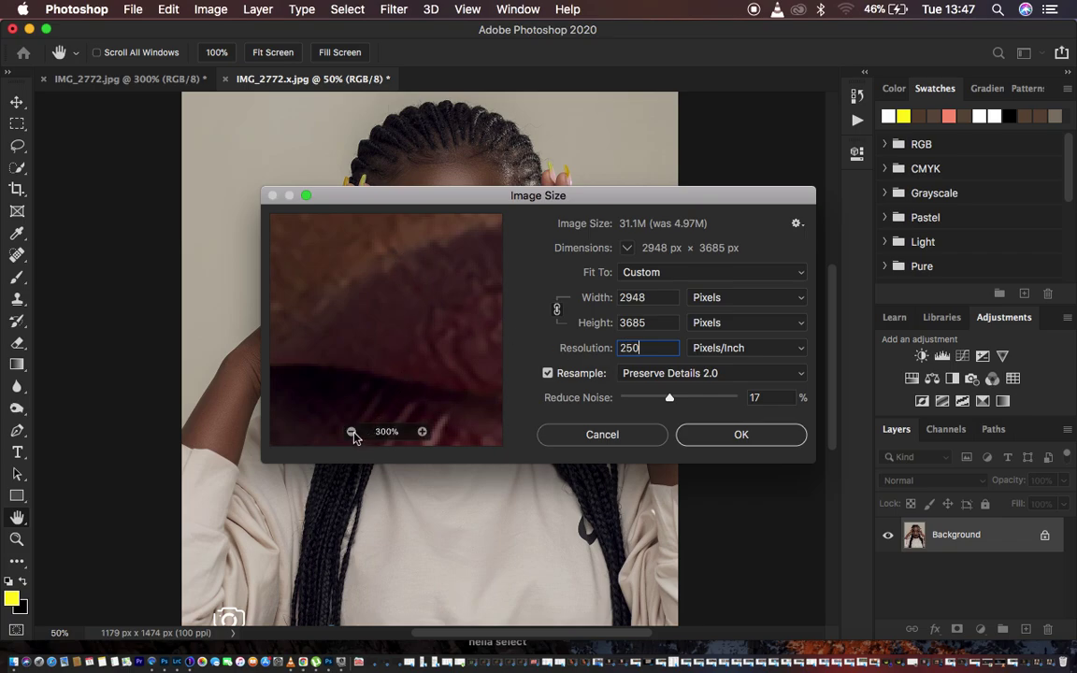
Examine the eye's detail in the resized preview at 66.7%, 100% and 200% magnification
left_click(352, 432)
left_click(352, 432)
left_click(352, 432)
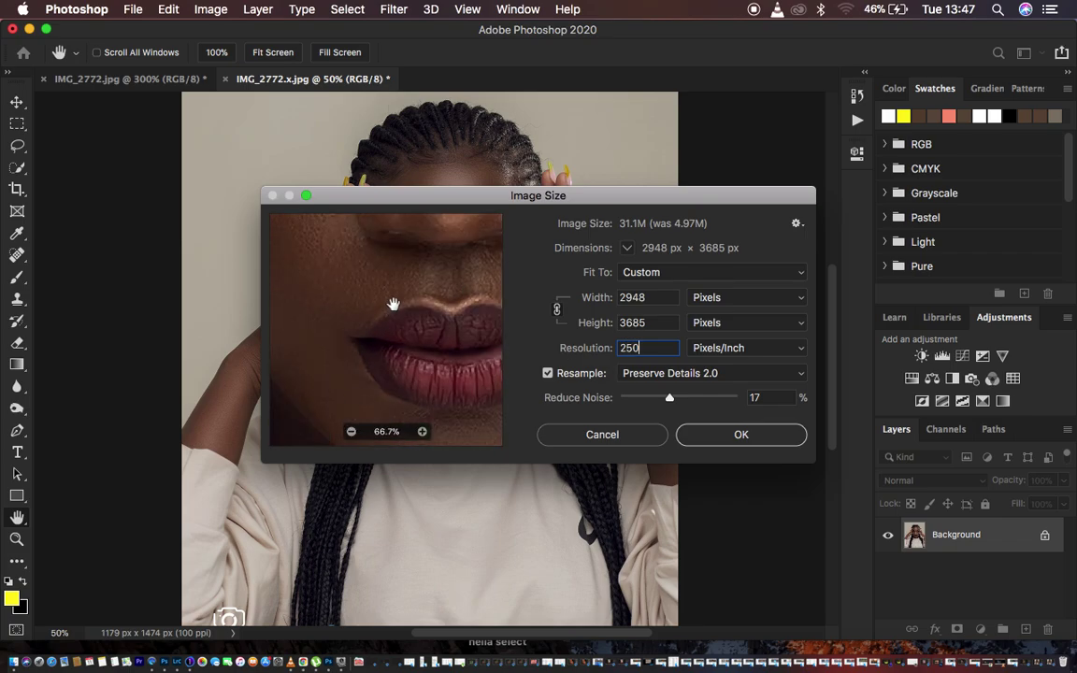
left_click_drag(404, 260, 435, 396)
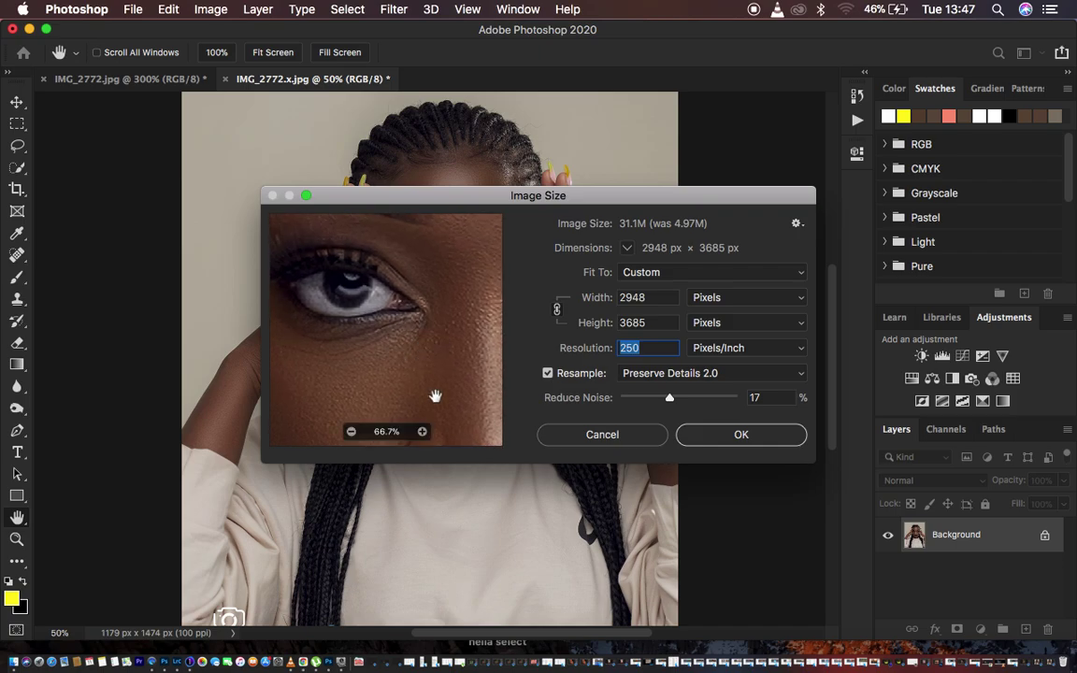
left_click(422, 432)
left_click_drag(364, 312, 436, 332)
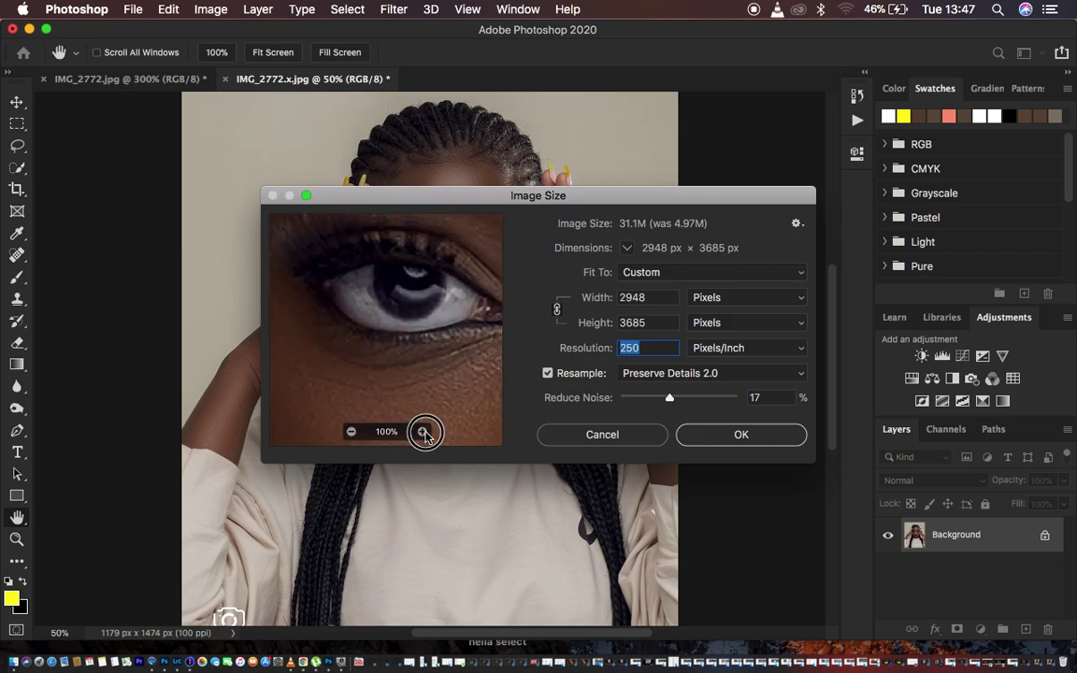
left_click(422, 432)
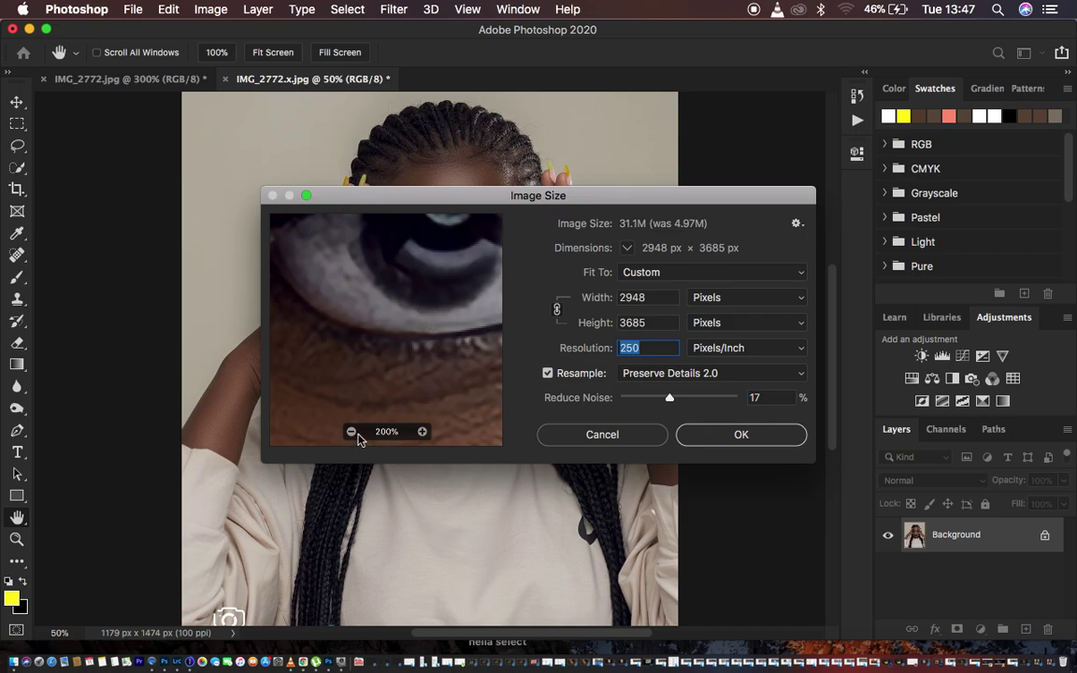
left_click(352, 432)
left_click_drag(421, 306, 401, 342)
left_click(398, 352)
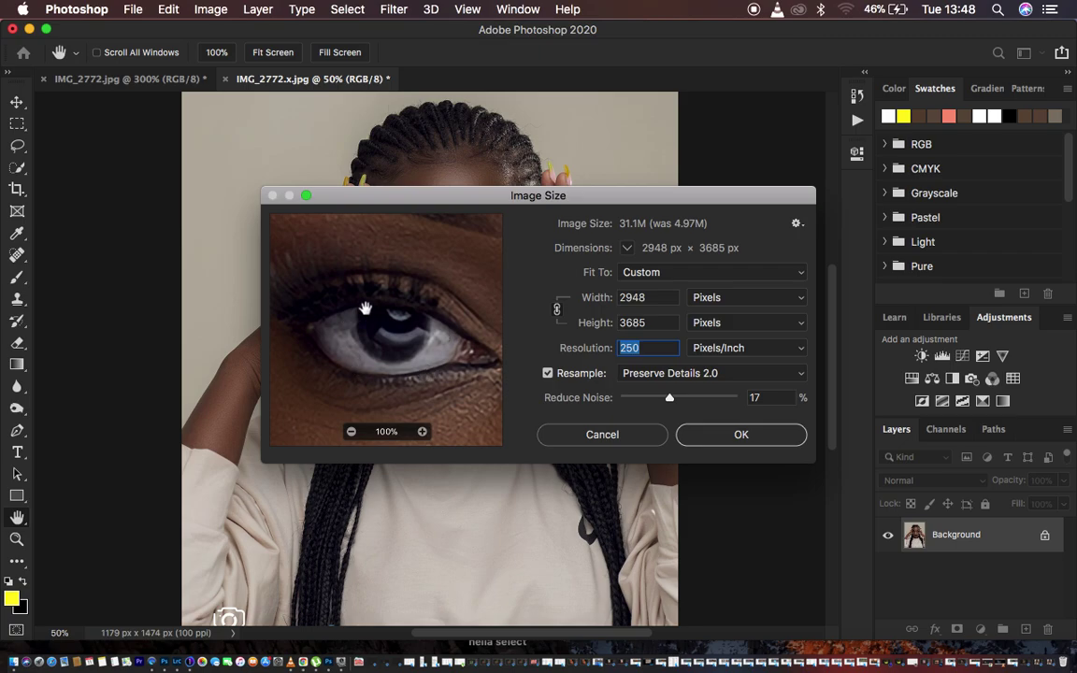
left_click(421, 431)
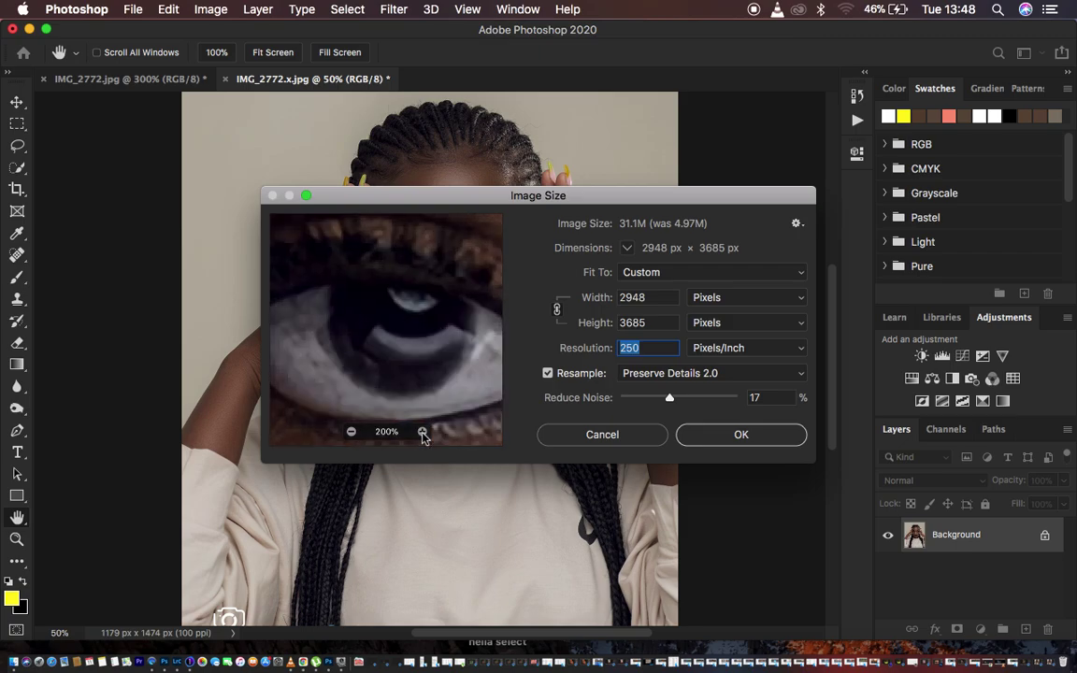
left_click(436, 341)
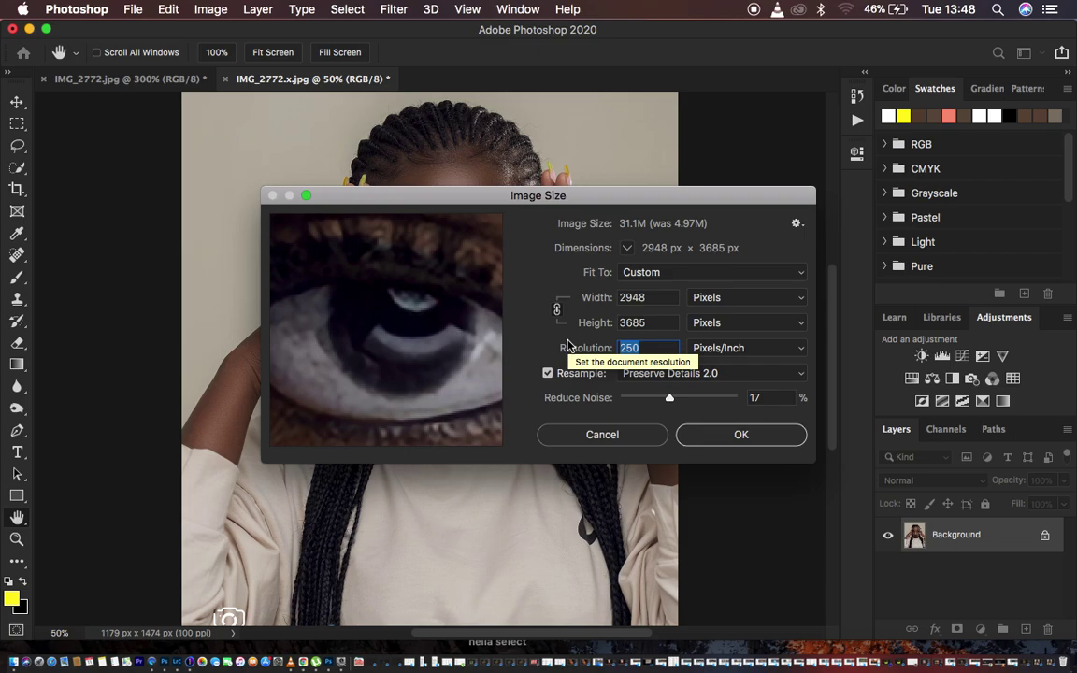
Choose Preserve Details 2.0 as the resampling method for the enlargement
left_click(659, 374)
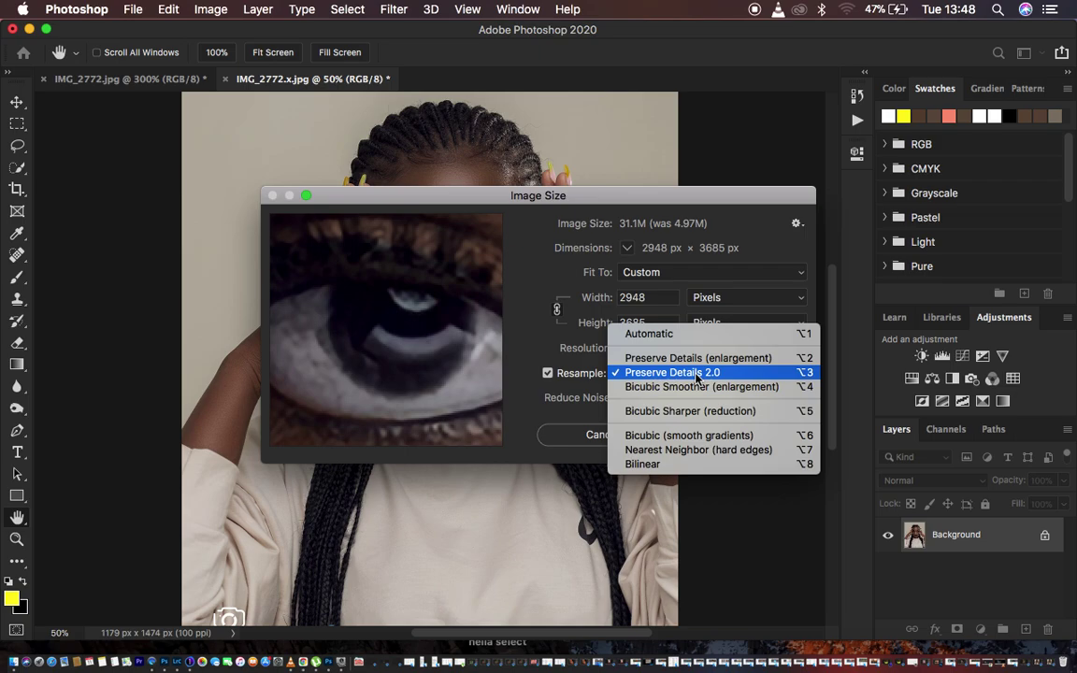
left_click(567, 358)
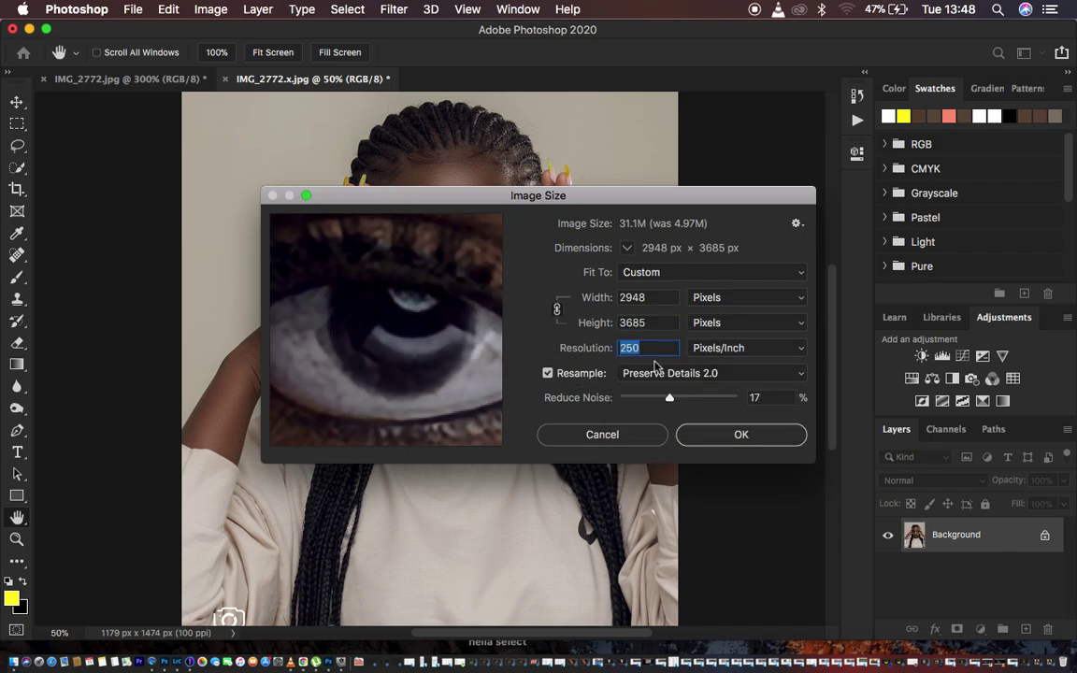
left_click(682, 374)
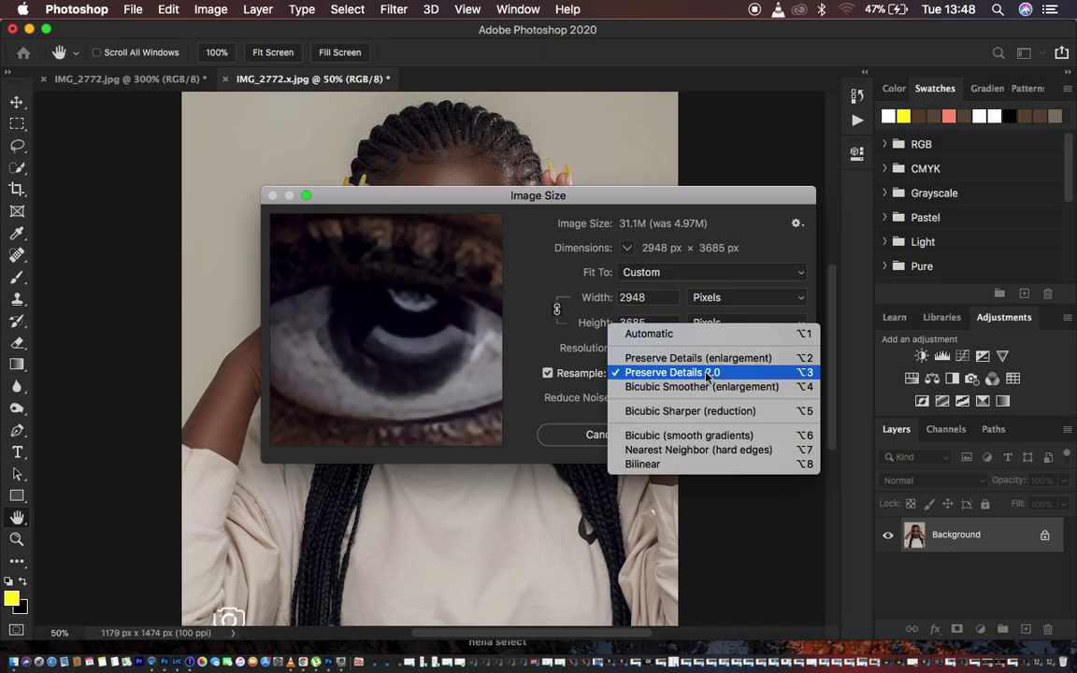
left_click(705, 374)
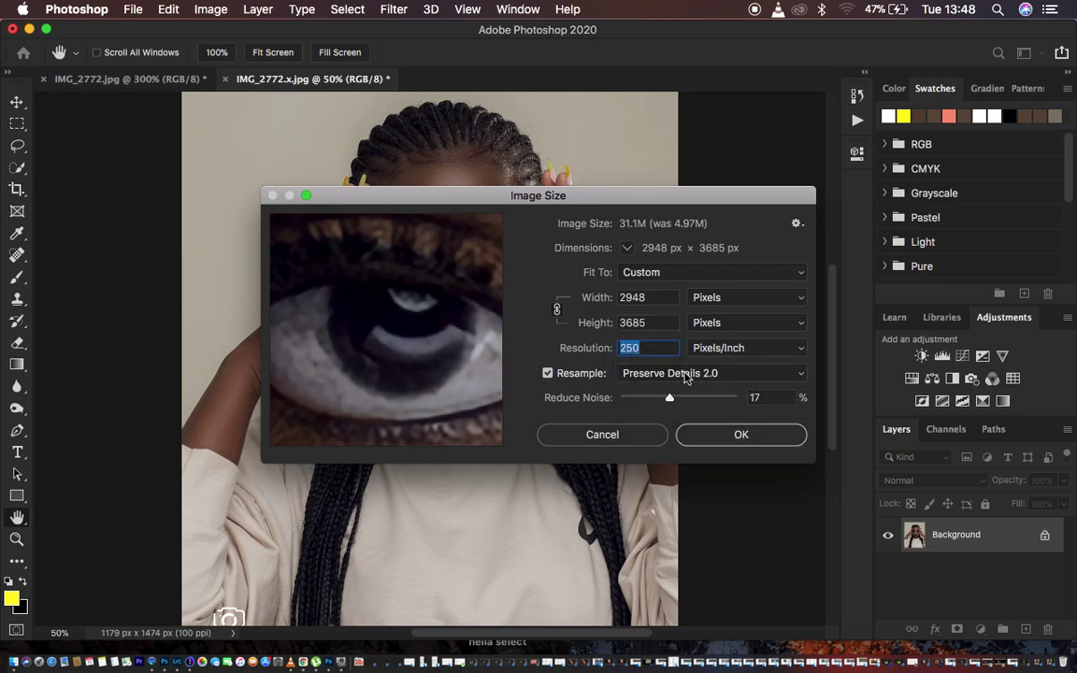
Try 18% noise reduction for the enlargement and check the eye and brow in the preview
left_click_drag(679, 399, 673, 401)
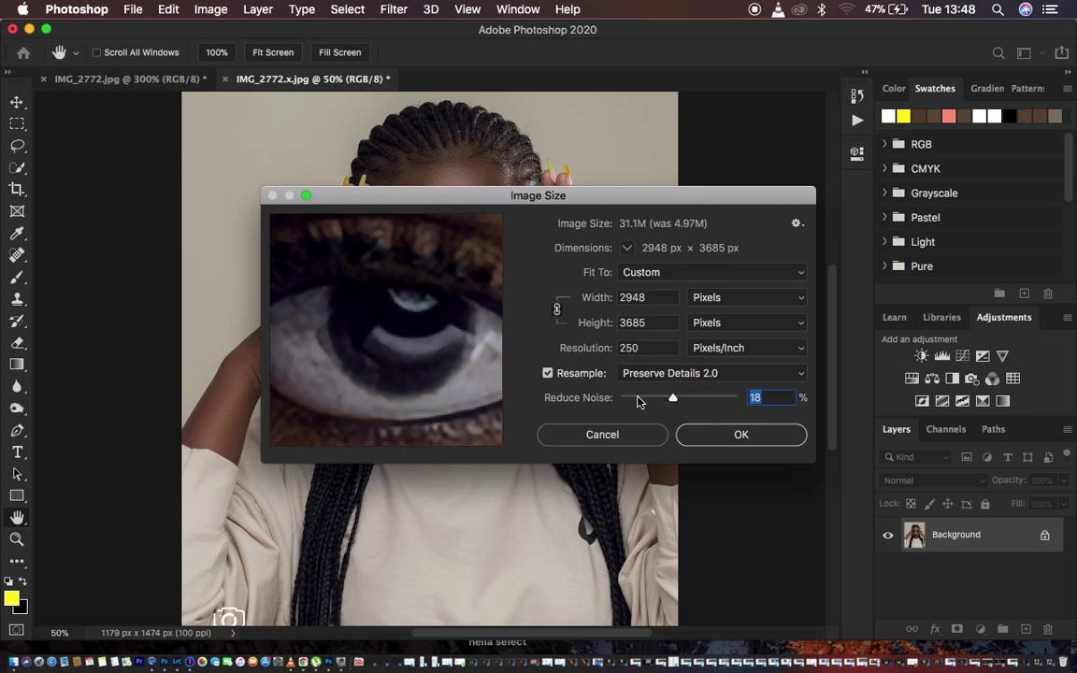
mouse_move(483, 308)
left_click(350, 432)
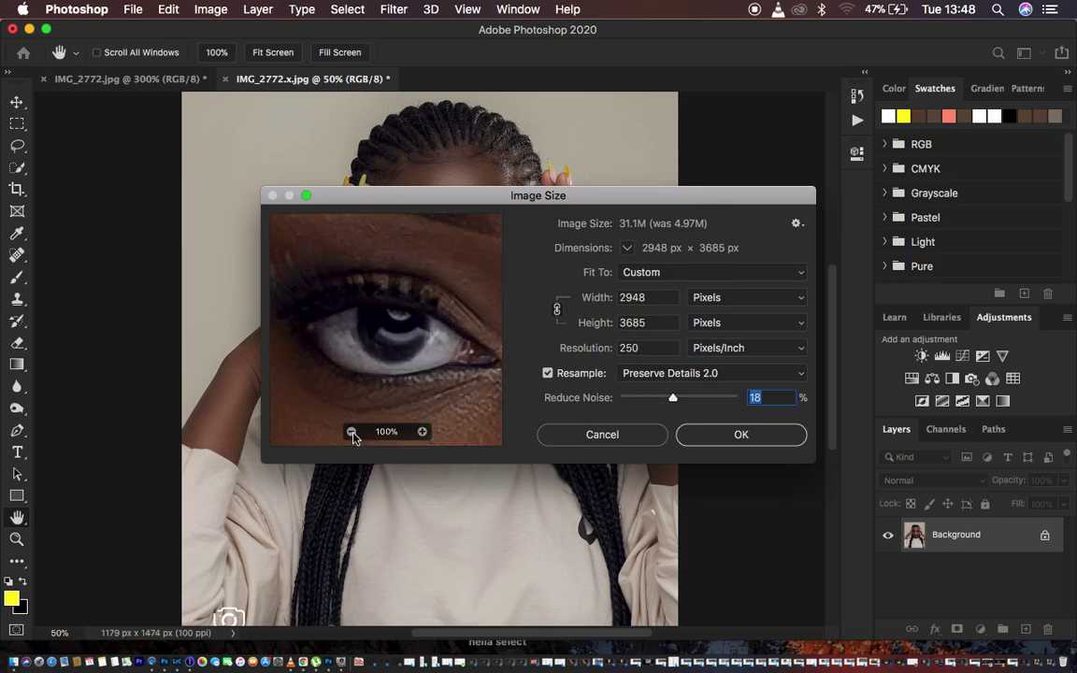
left_click(351, 432)
left_click_drag(451, 349, 422, 379)
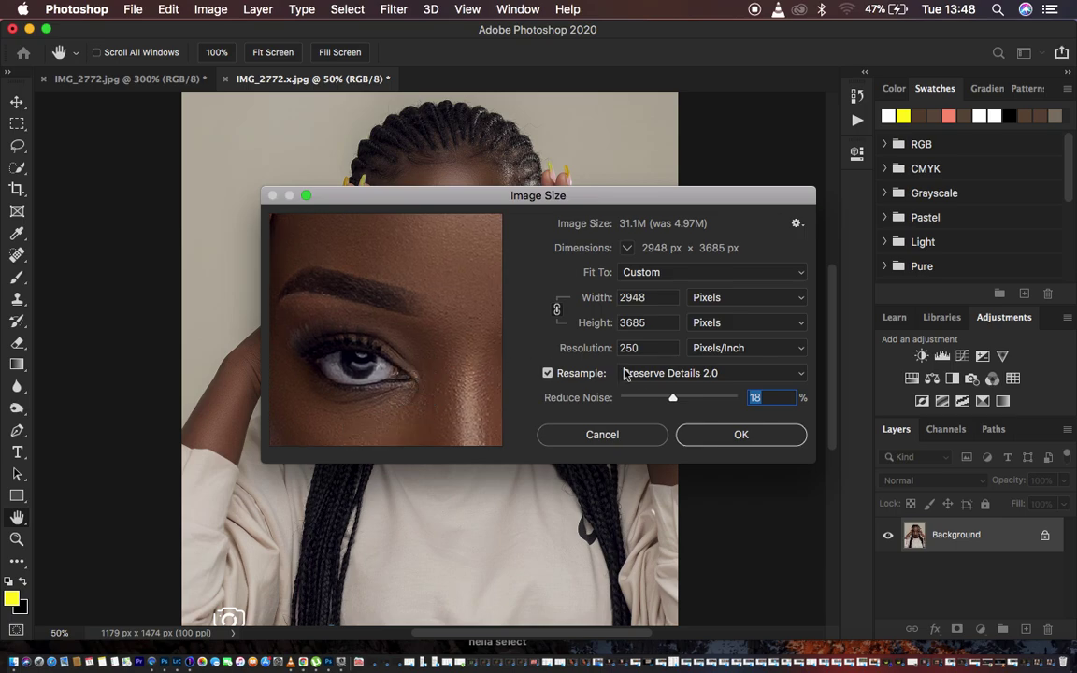
Try 0% noise reduction and inspect the eye's detail in the preview at up to 200% magnification
left_click_drag(673, 400, 538, 400)
mouse_move(383, 354)
left_click(421, 432)
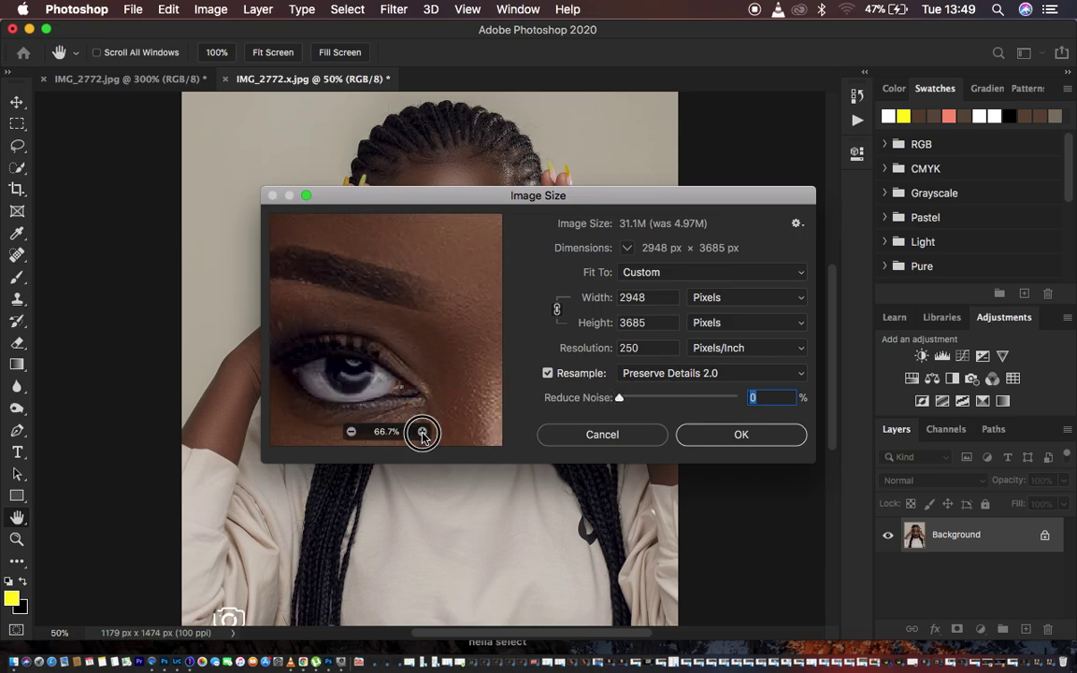
left_click(421, 432)
left_click(421, 432)
left_click_drag(396, 347, 485, 229)
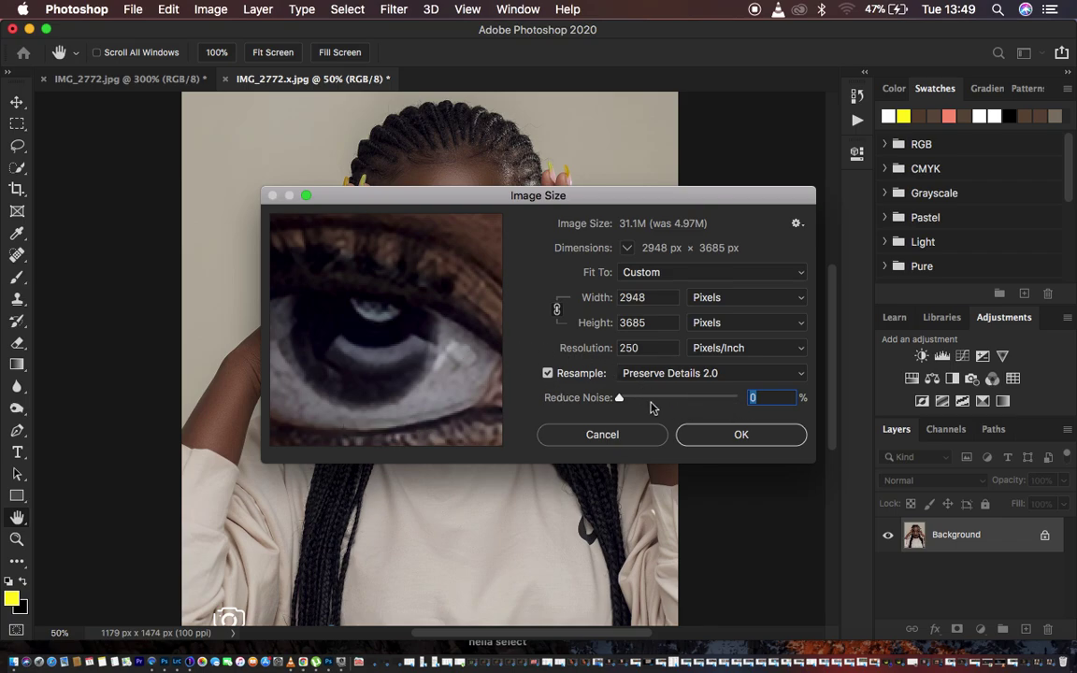
mouse_move(428, 387)
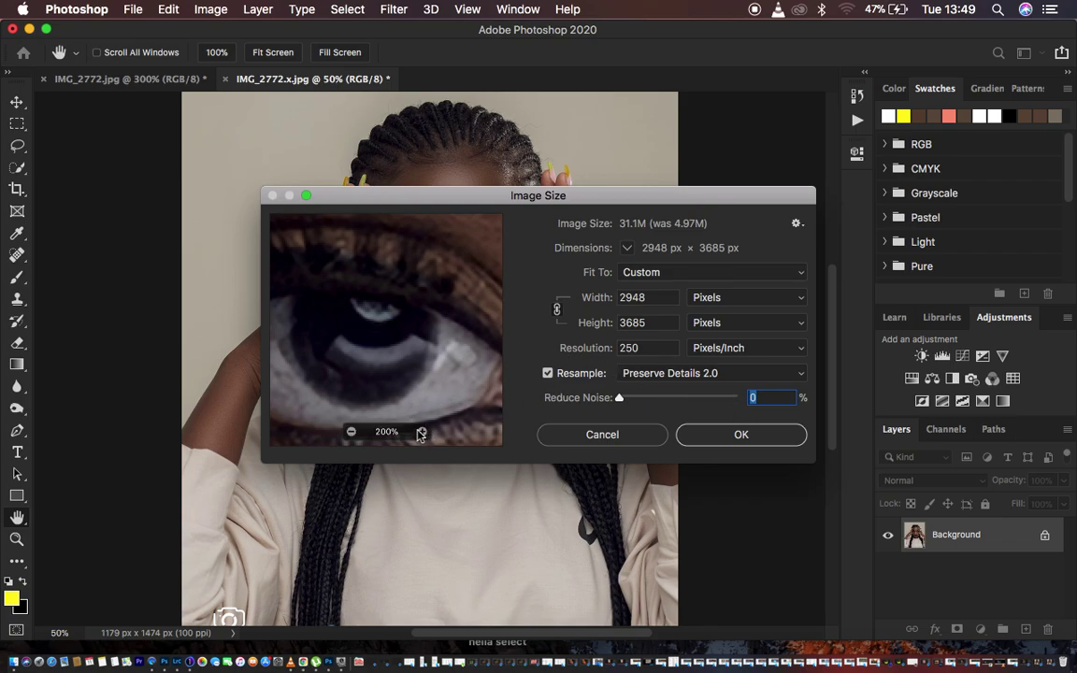
left_click(351, 431)
left_click(351, 431)
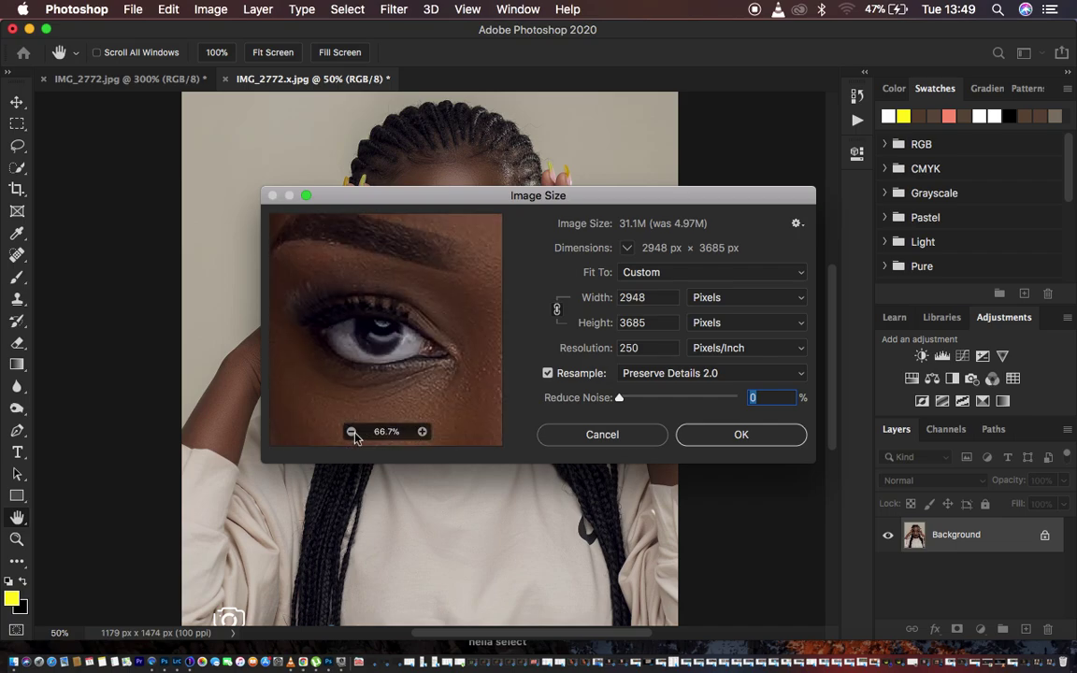
Set noise reduction to 20%, check the eye at 200% in the preview, and apply the new image size
left_click_drag(619, 398, 681, 396)
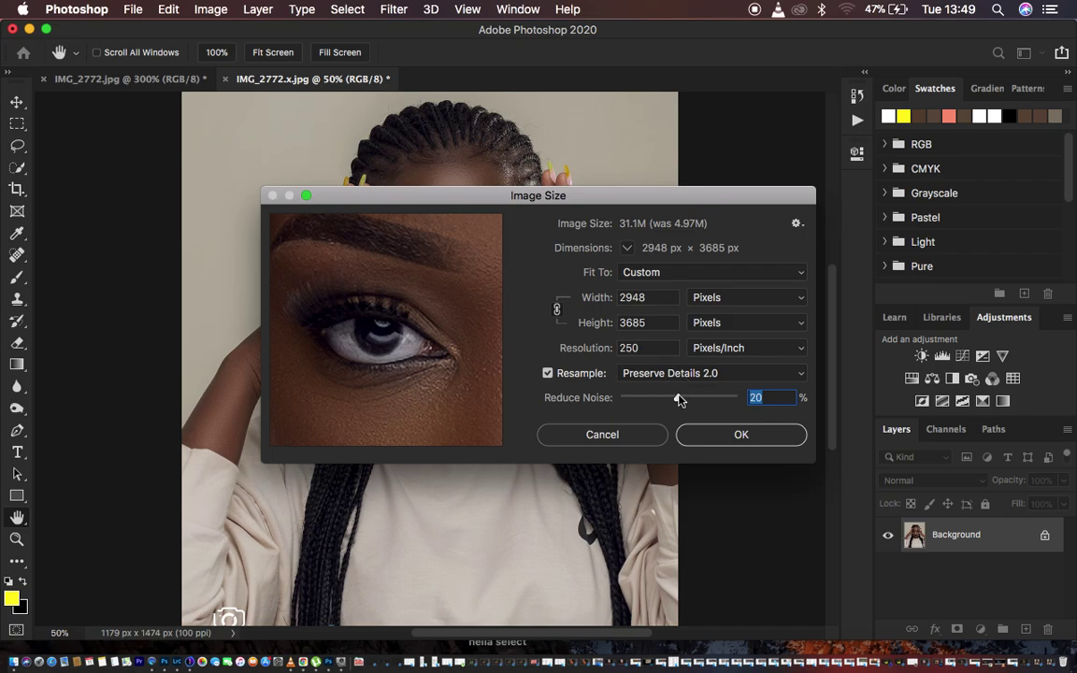
mouse_move(465, 377)
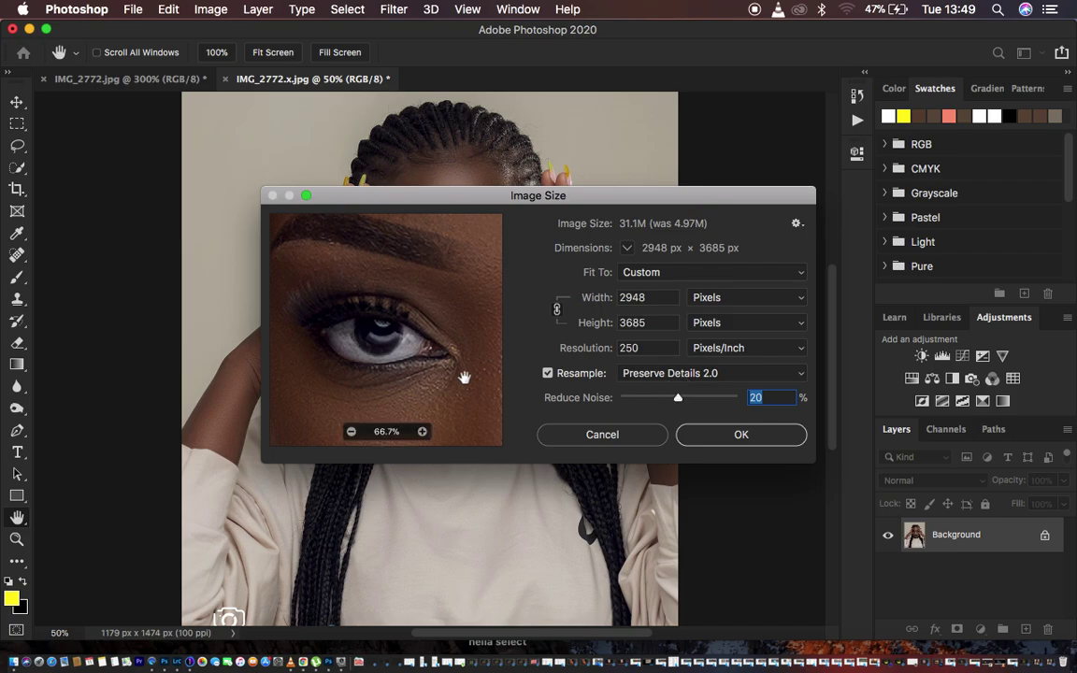
left_click(422, 432)
left_click(423, 432)
left_click_drag(416, 349, 447, 292)
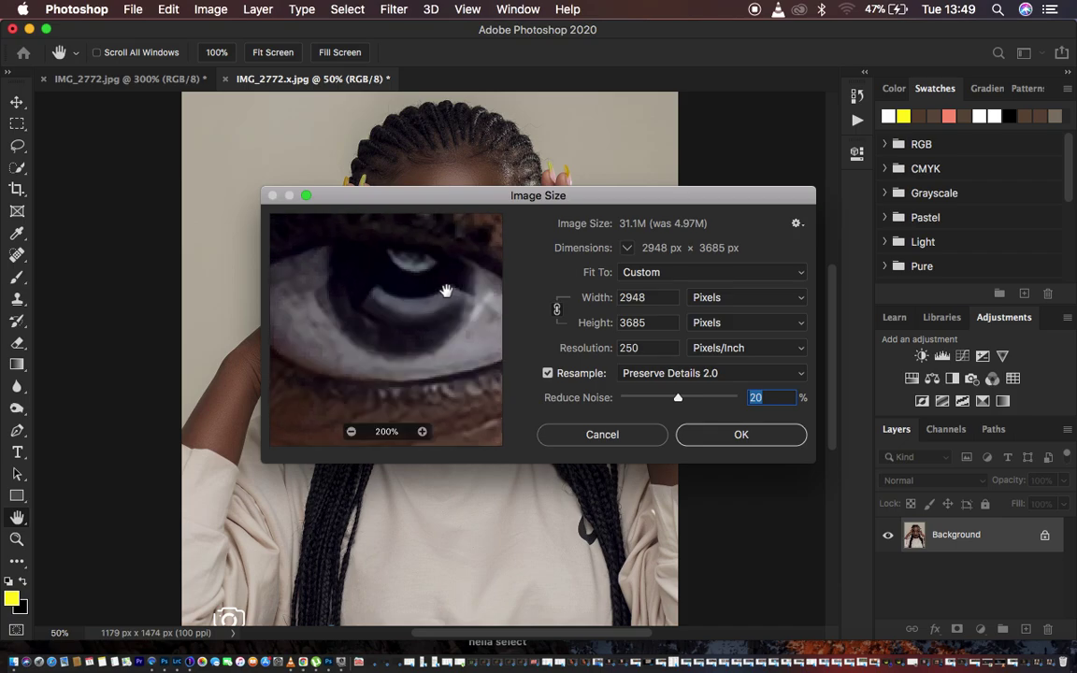
left_click(447, 292)
left_click(447, 292)
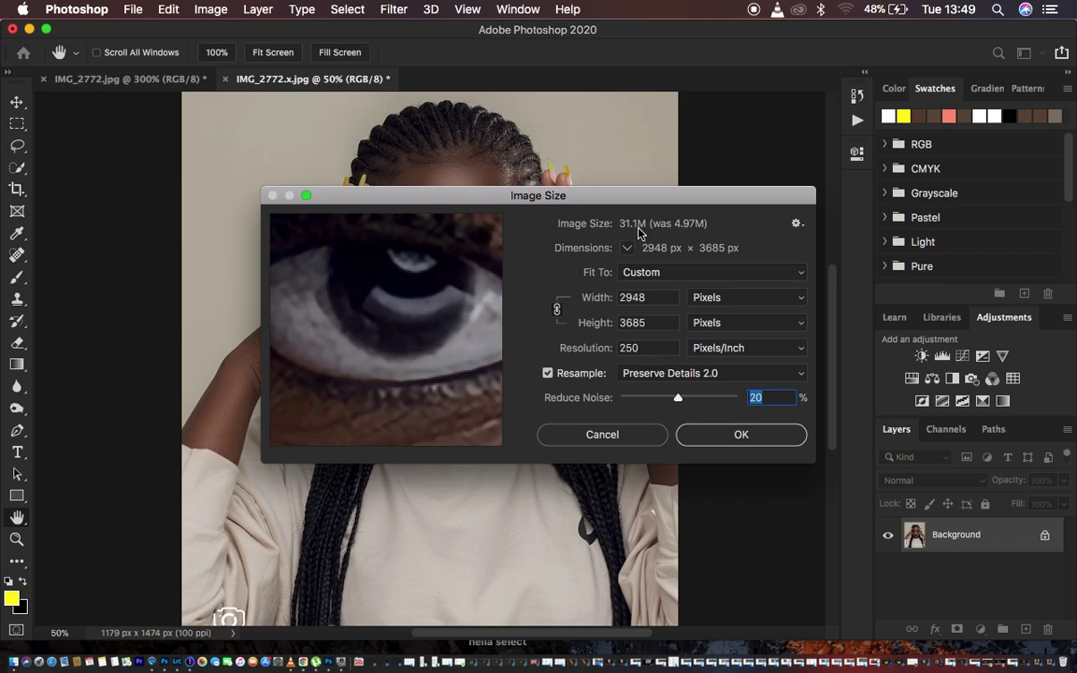
left_click(728, 435)
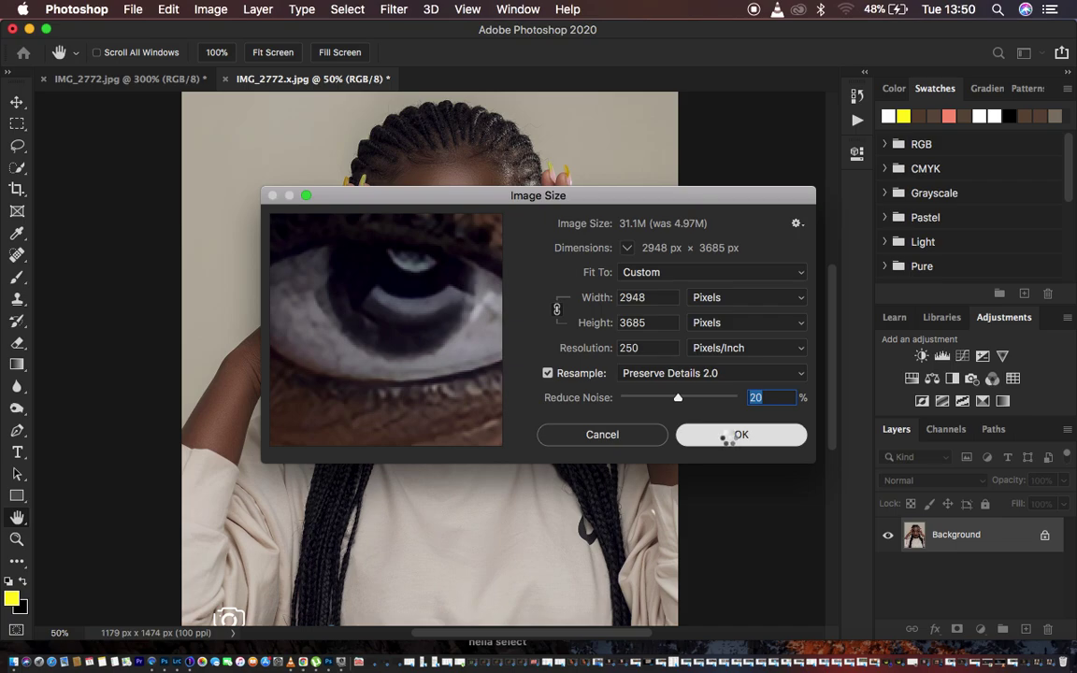
Duplicate the Background layer of the enlarged portrait
key("l")
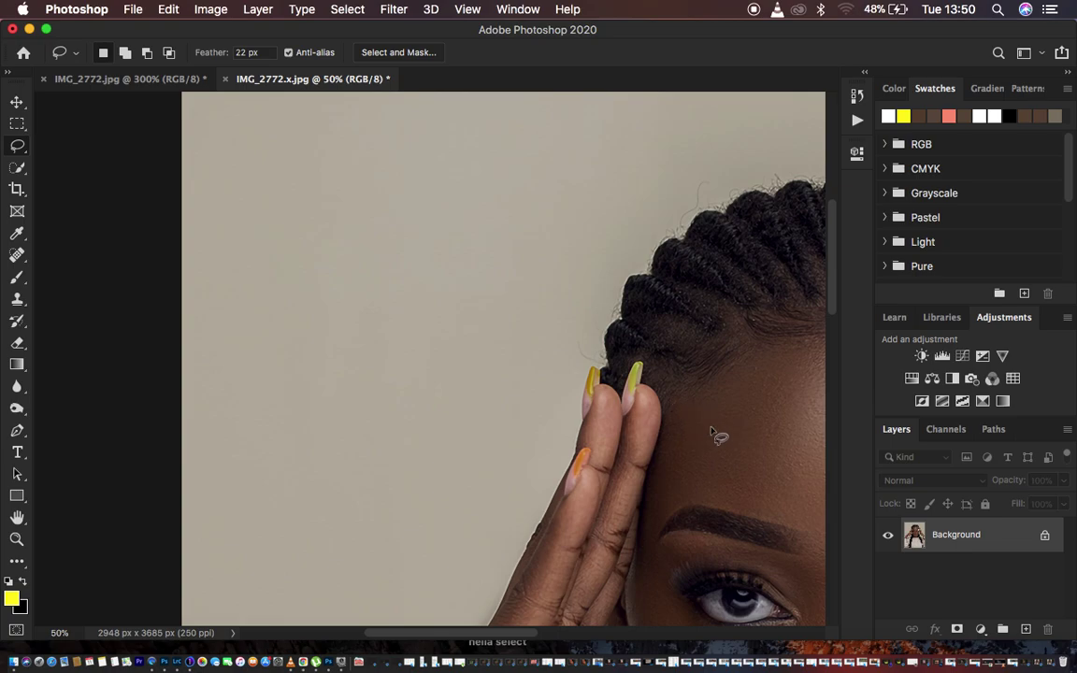
left_click_drag(630, 374, 430, 202)
left_click_drag(529, 396, 485, 358)
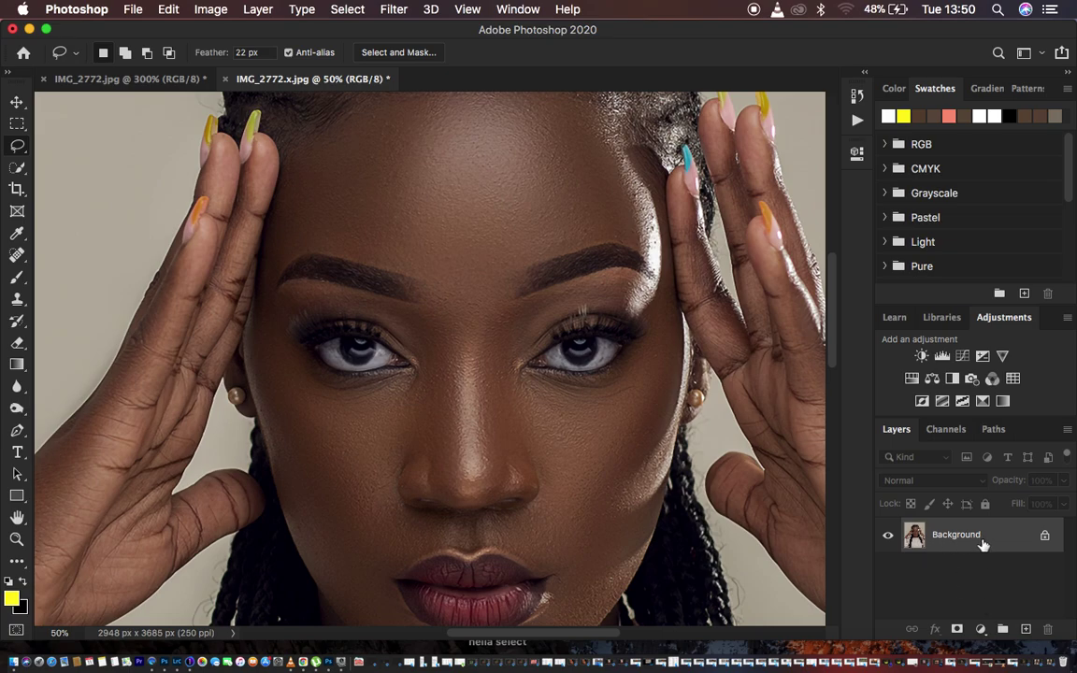
key("super+j")
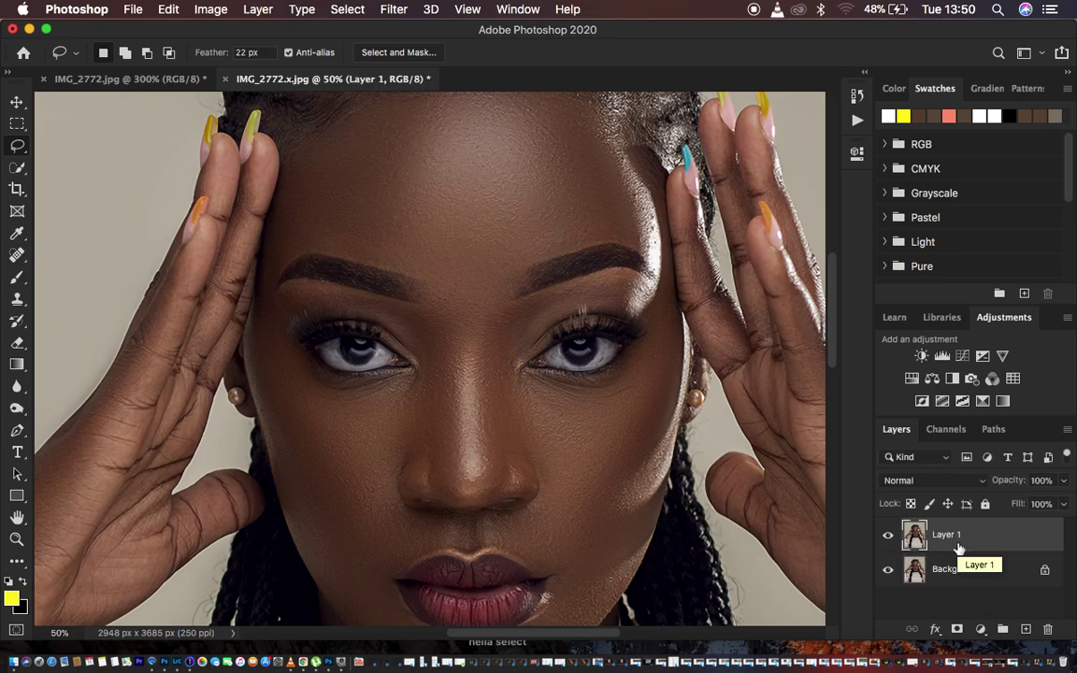
Apply a High Pass filter with a 0.8-pixel radius to the duplicated layer
left_click(394, 9)
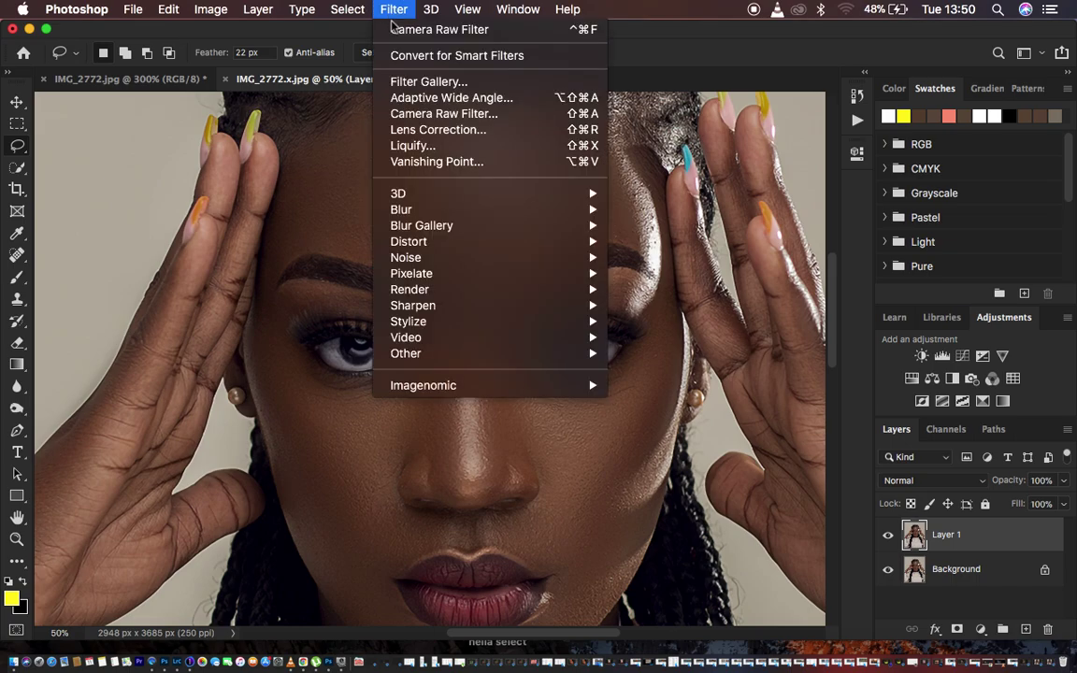
mouse_move(421, 353)
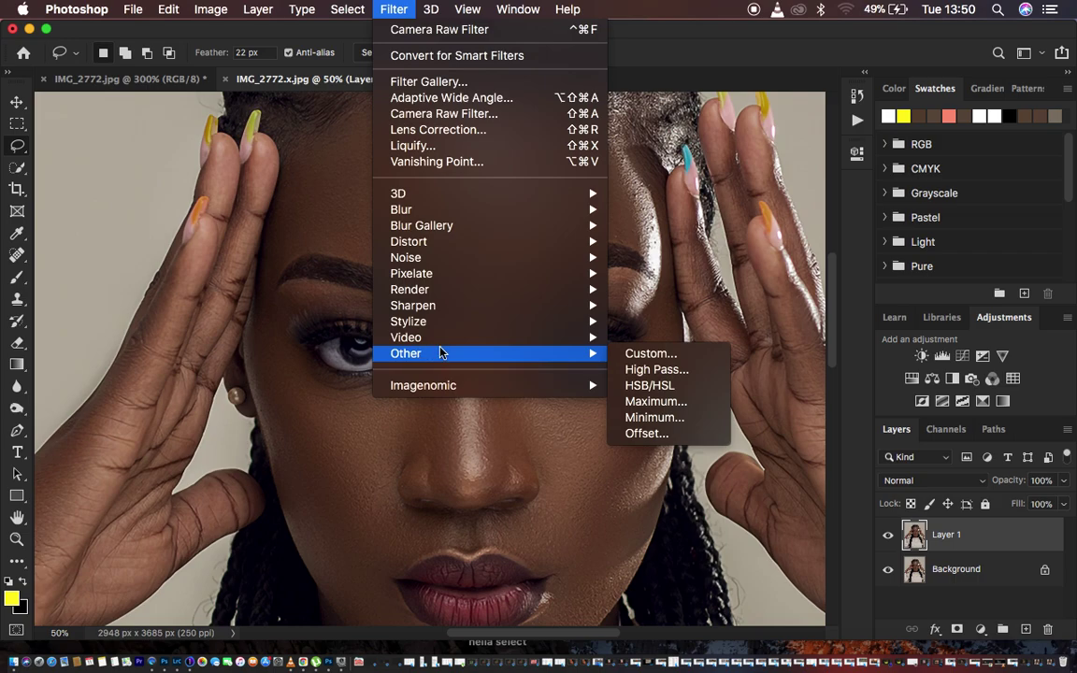
left_click(653, 369)
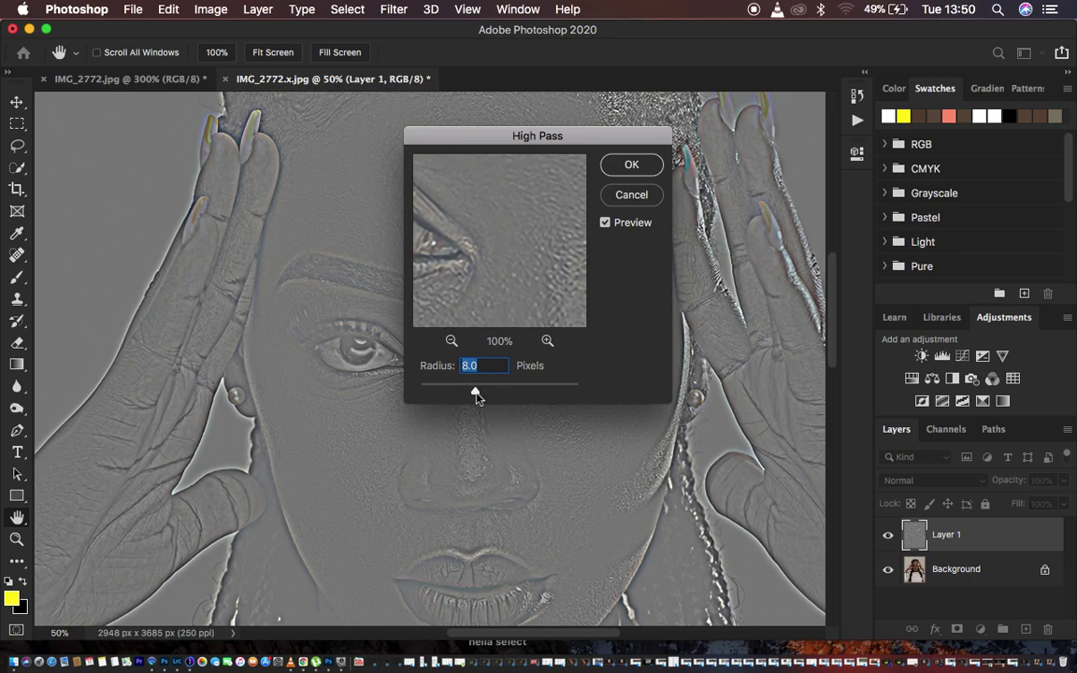
left_click(476, 395)
left_click_drag(475, 395, 426, 393)
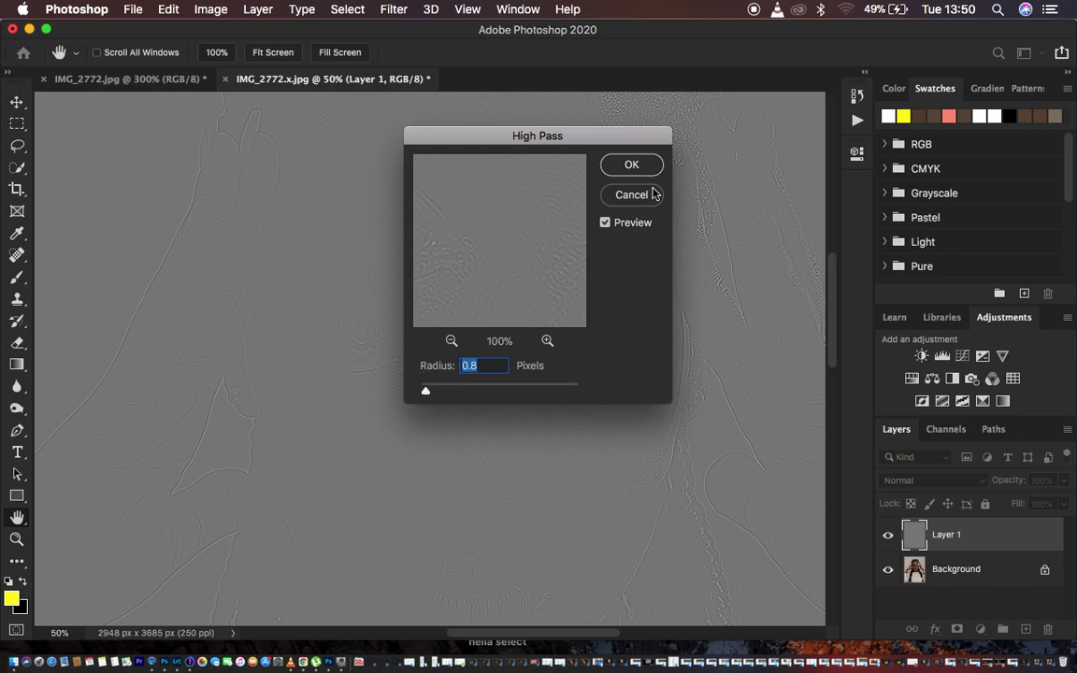
left_click(630, 164)
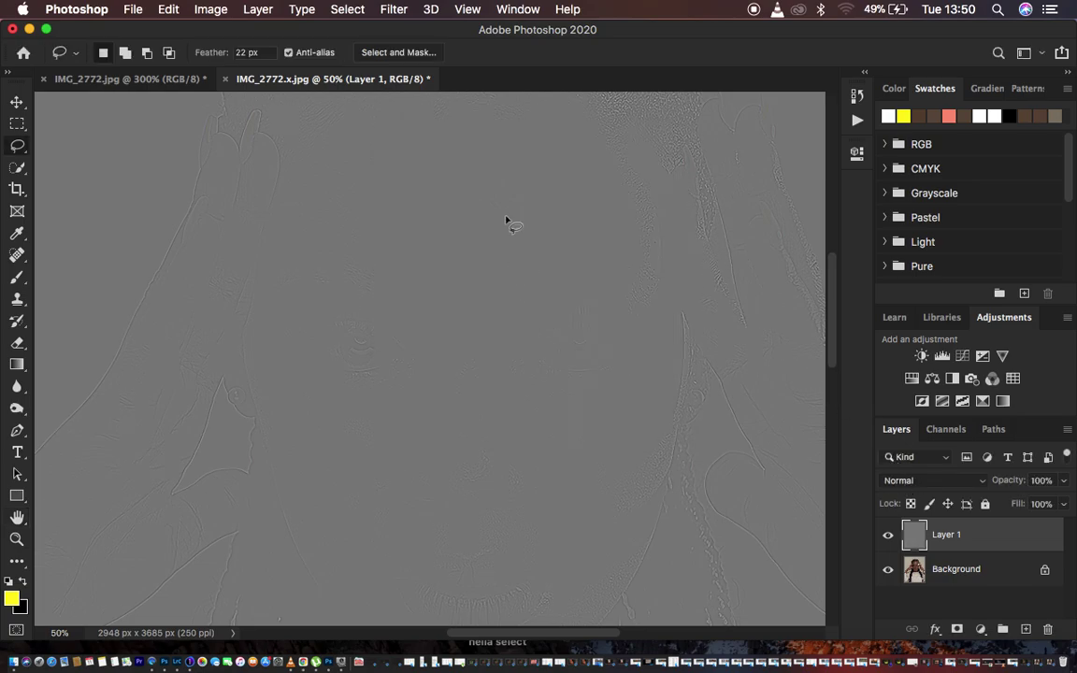
Set the High Pass layer's blend mode to Linear Light
left_click(930, 486)
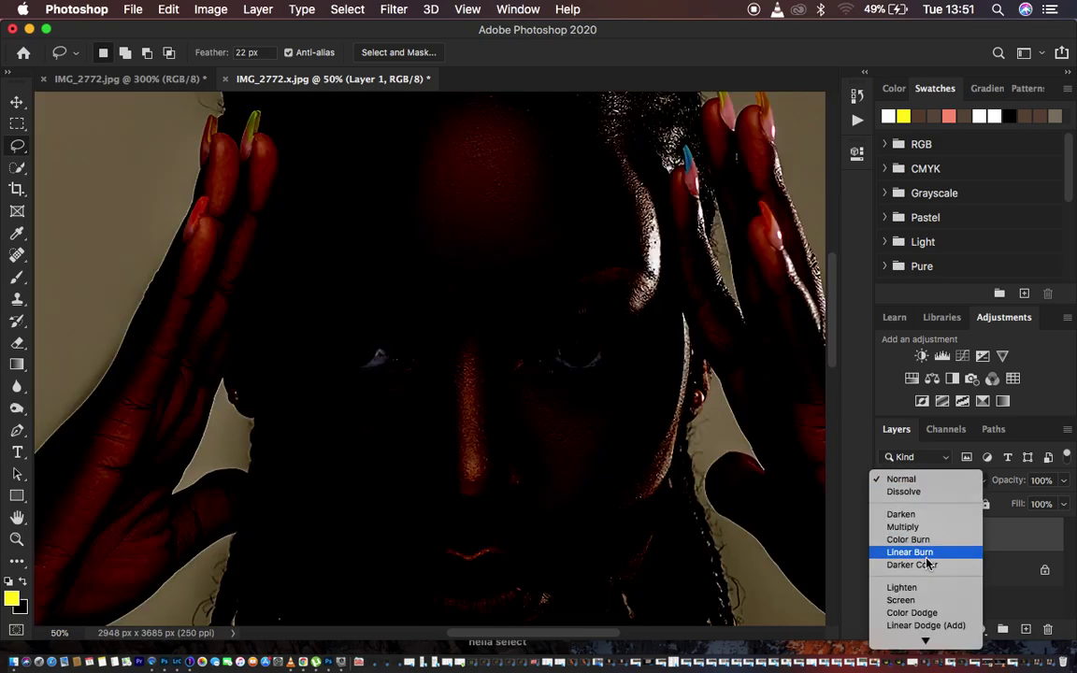
scroll(930, 598, "down", 3)
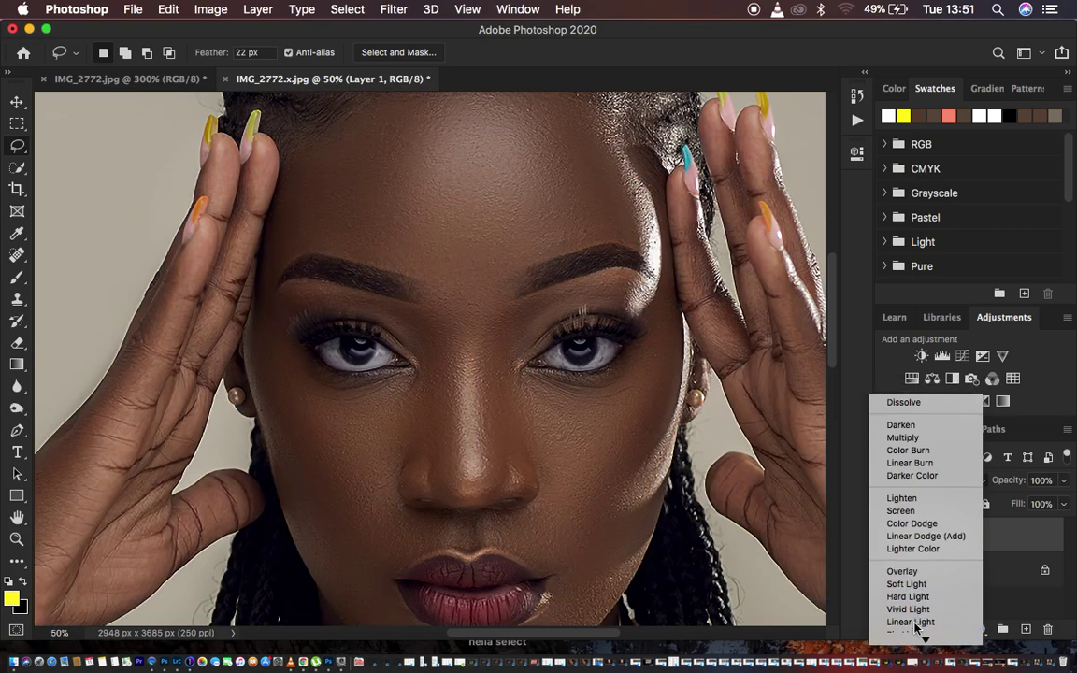
left_click(912, 623)
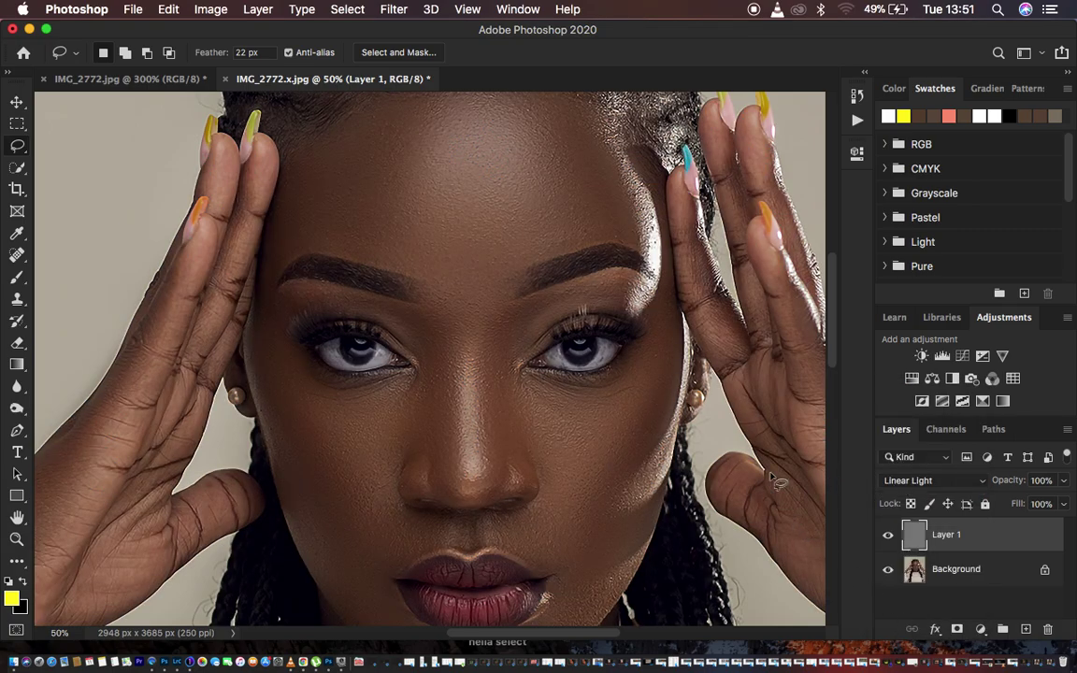
Reduce the High Pass layer's opacity to 51%
key("super+minus")
key("super+minus")
key("super+minus")
key("super+plus")
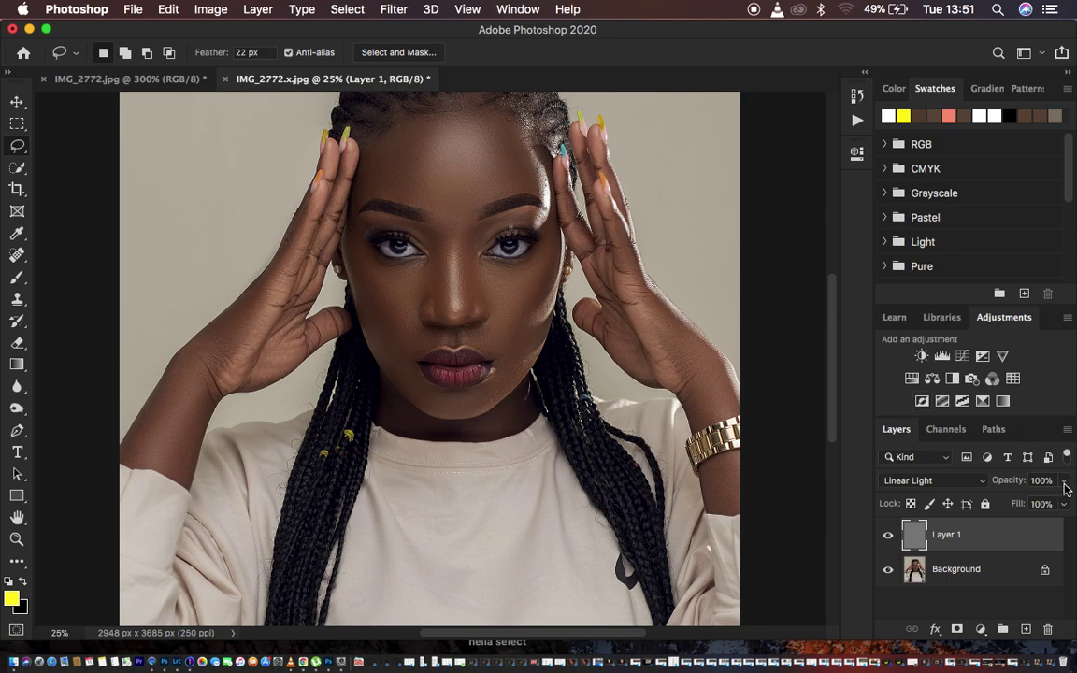
left_click_drag(1065, 487, 1027, 504)
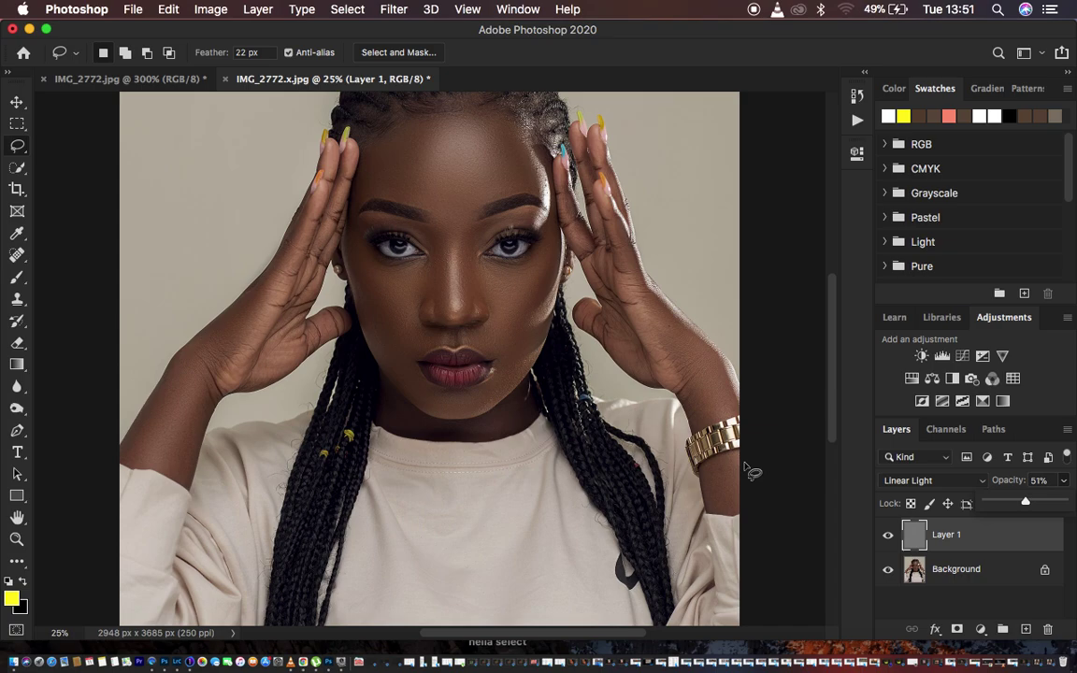
Examine the sharpened portrait as a whole and its facial detail at 66.67% magnification
key("super+minus")
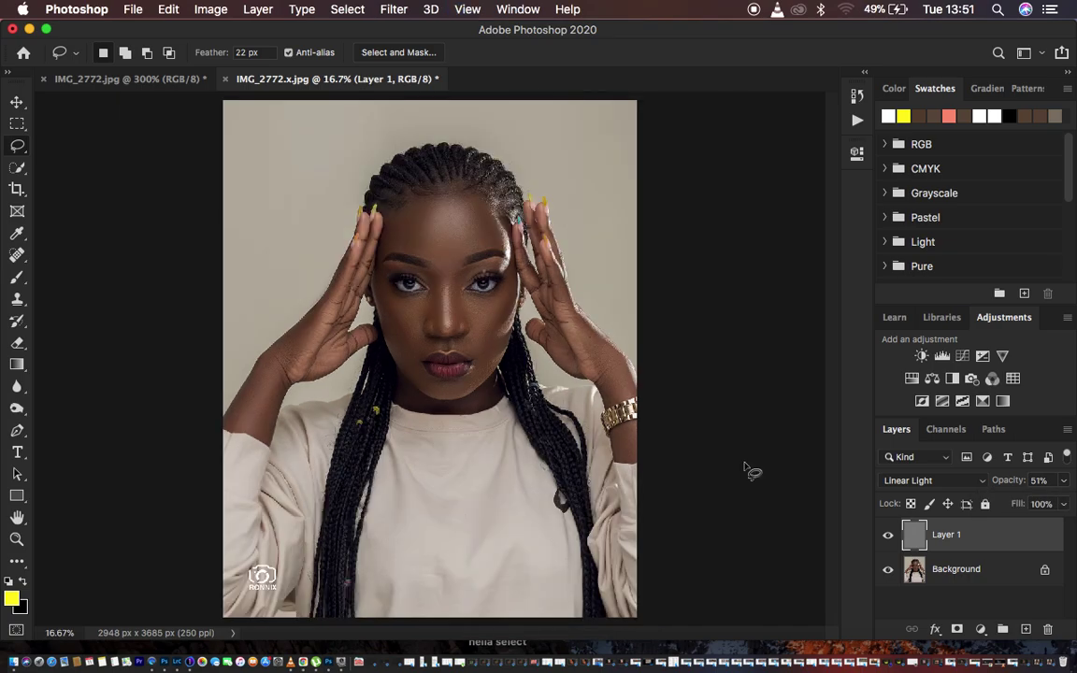
key("super+plus")
key("super+plus")
key("super+plus")
key("super+plus")
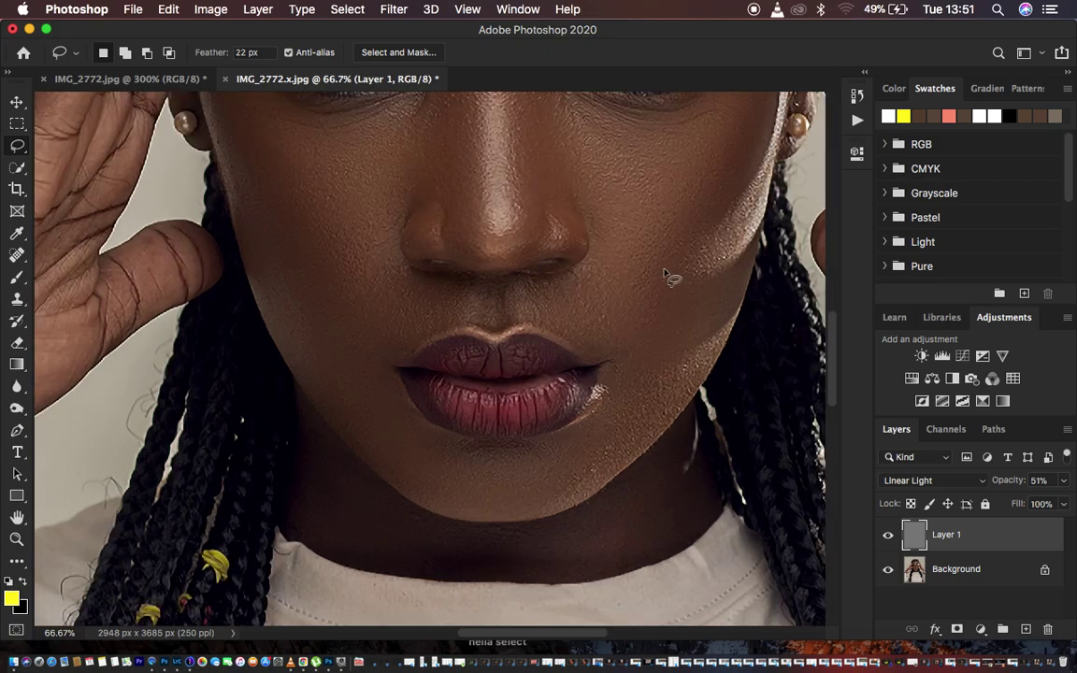
left_click(615, 187)
left_click_drag(615, 187, 588, 401)
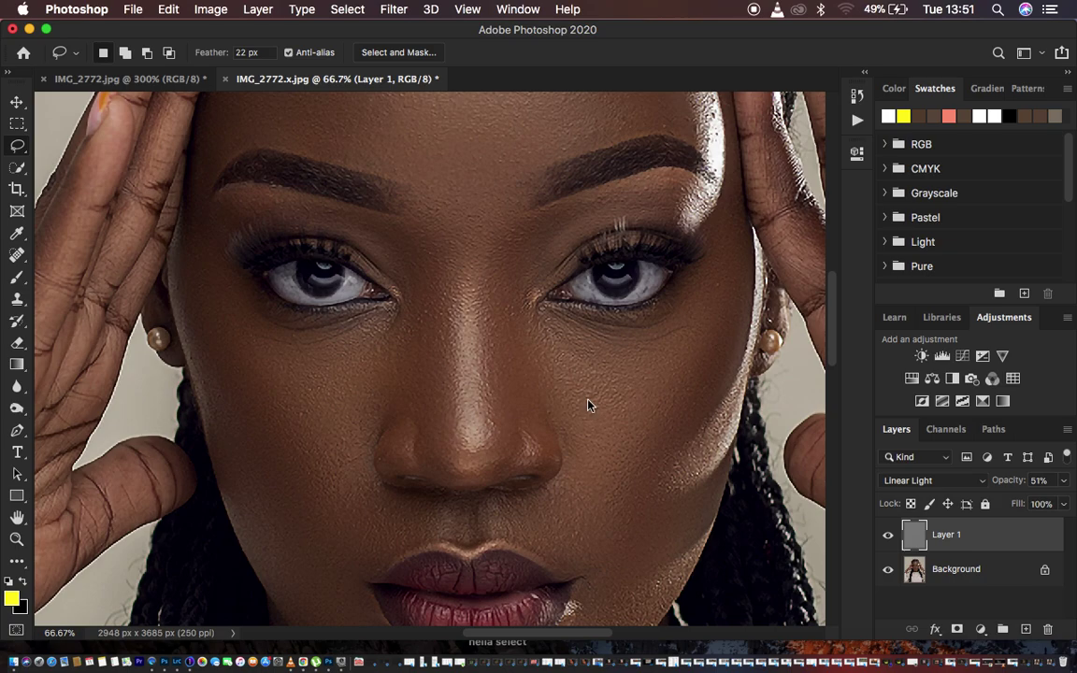
Inspect the face in the original IMG_2772.jpg and frame the same eye area in IMG_2772.x.jpg at 100%
left_click(173, 81)
left_click_drag(634, 201, 634, 223)
left_click(654, 247)
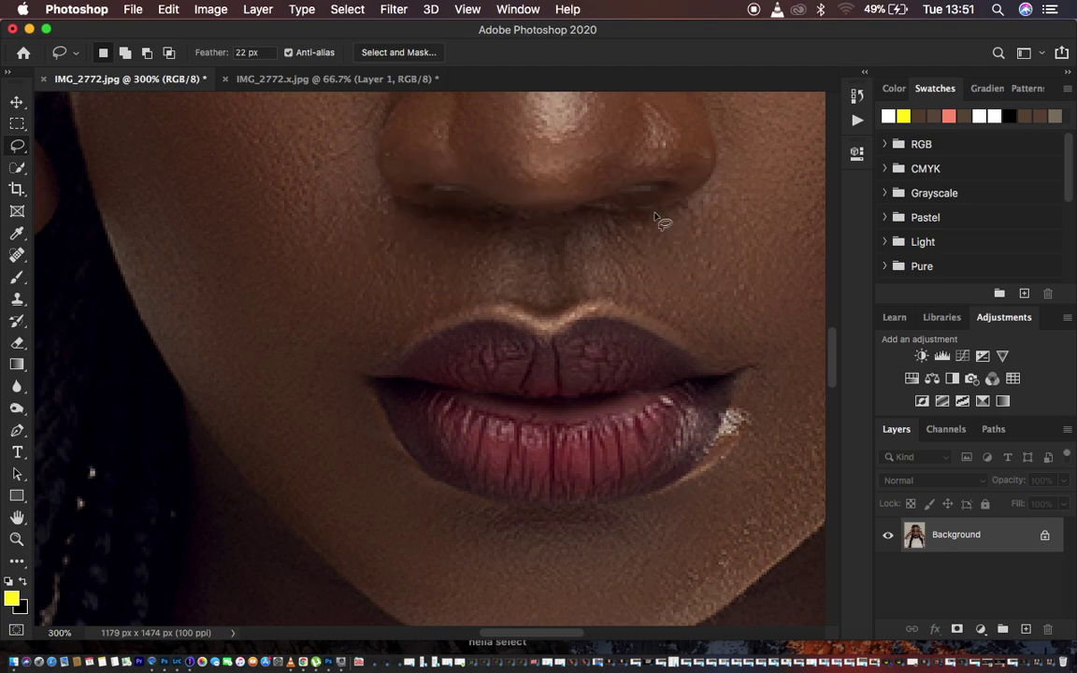
left_click_drag(629, 165, 552, 428)
left_click_drag(582, 284, 565, 468)
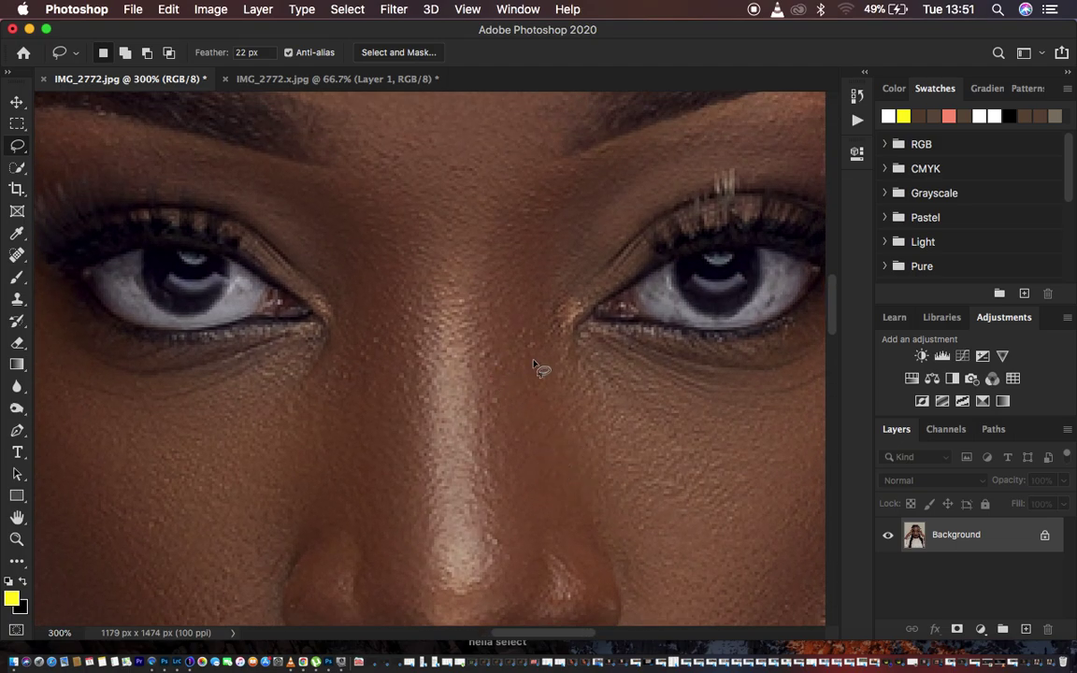
left_click(329, 80)
key("super+plus")
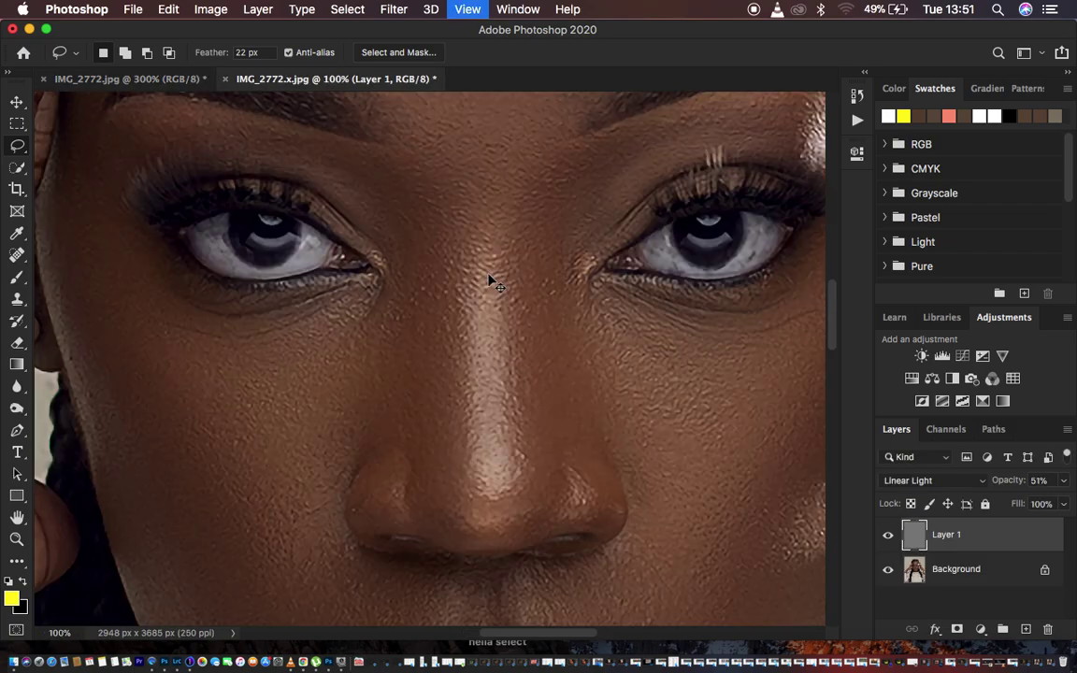
left_click_drag(626, 240, 558, 289)
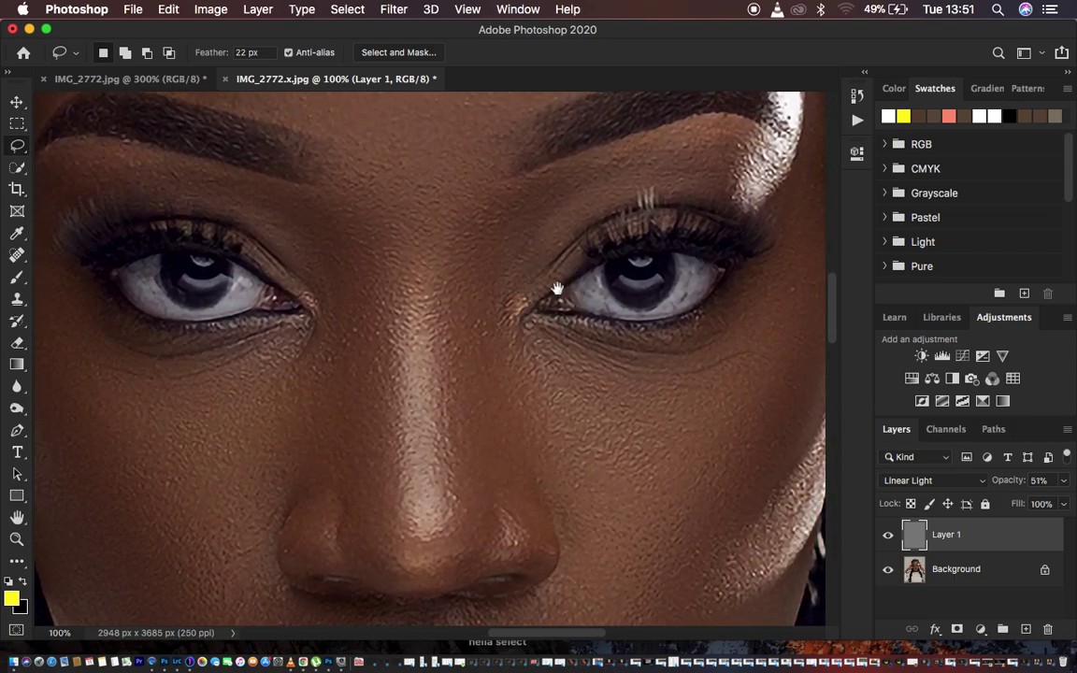
Compare the eyes and skin texture repeatedly between the original IMG_2772.jpg and the enlarged IMG_2772.x.jpg
left_click(165, 78)
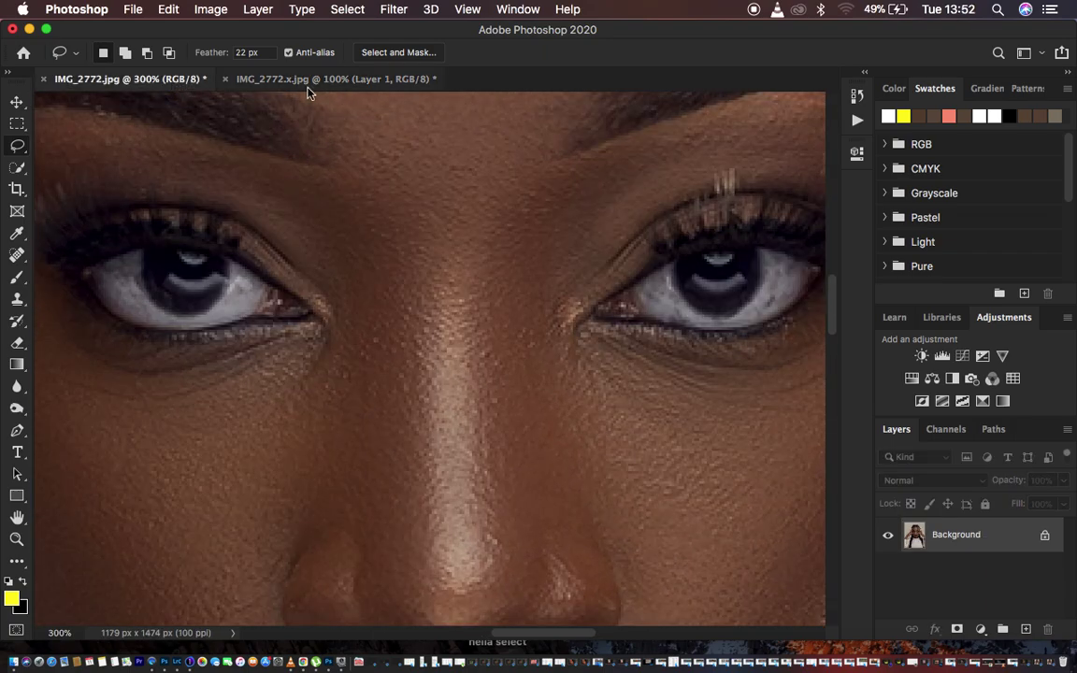
left_click(311, 80)
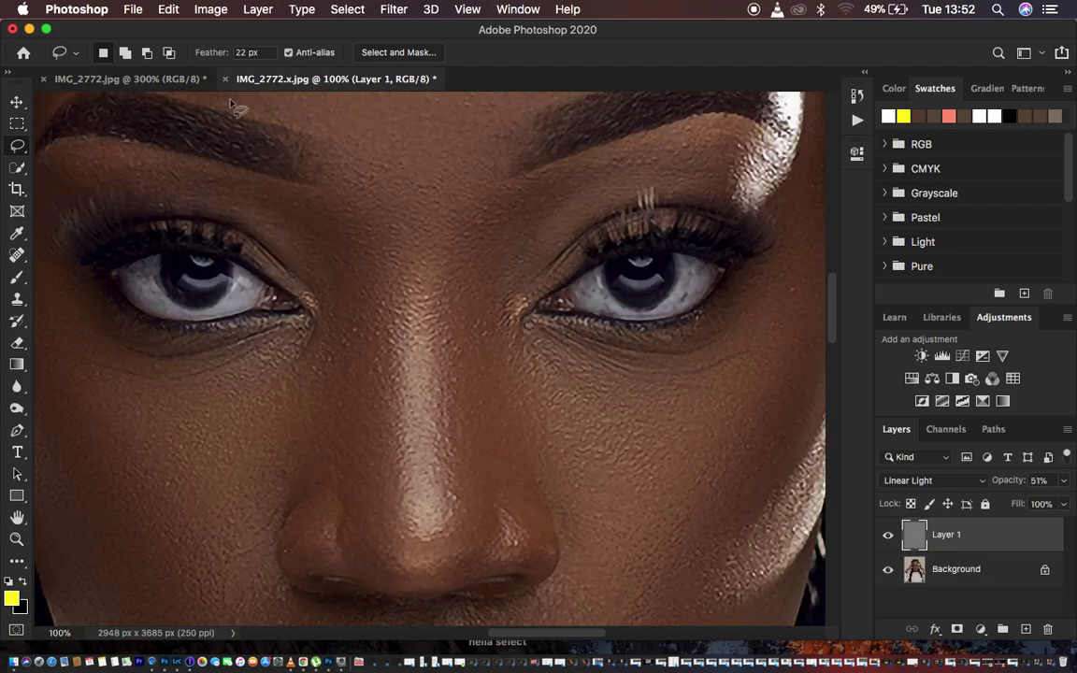
left_click(161, 81)
left_click(302, 80)
left_click(145, 80)
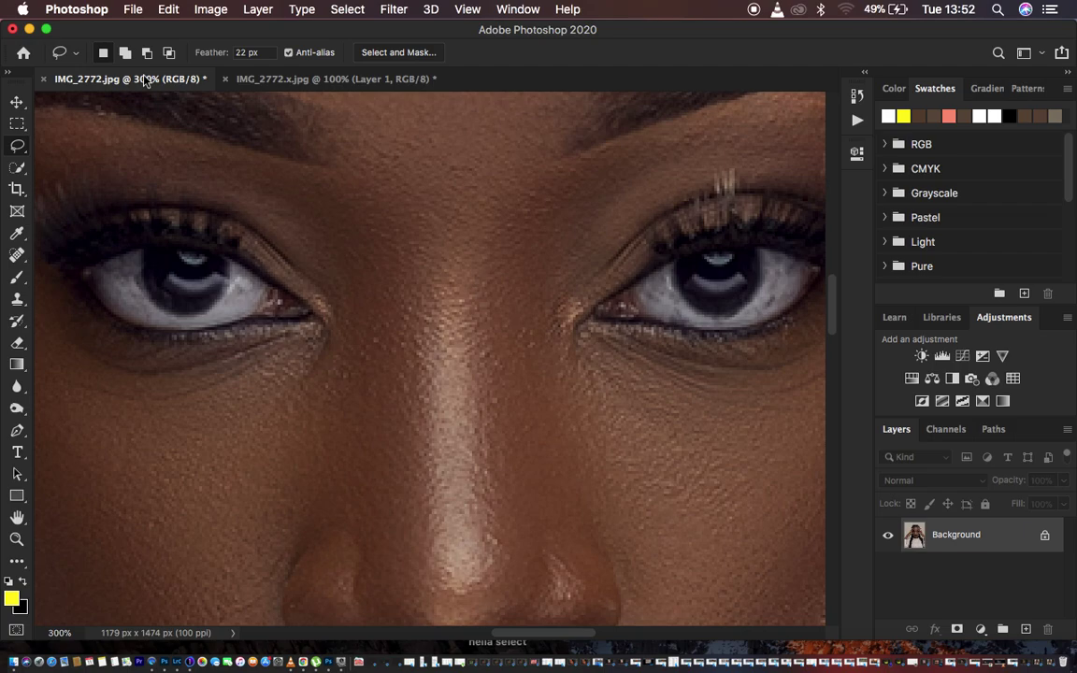
left_click(301, 81)
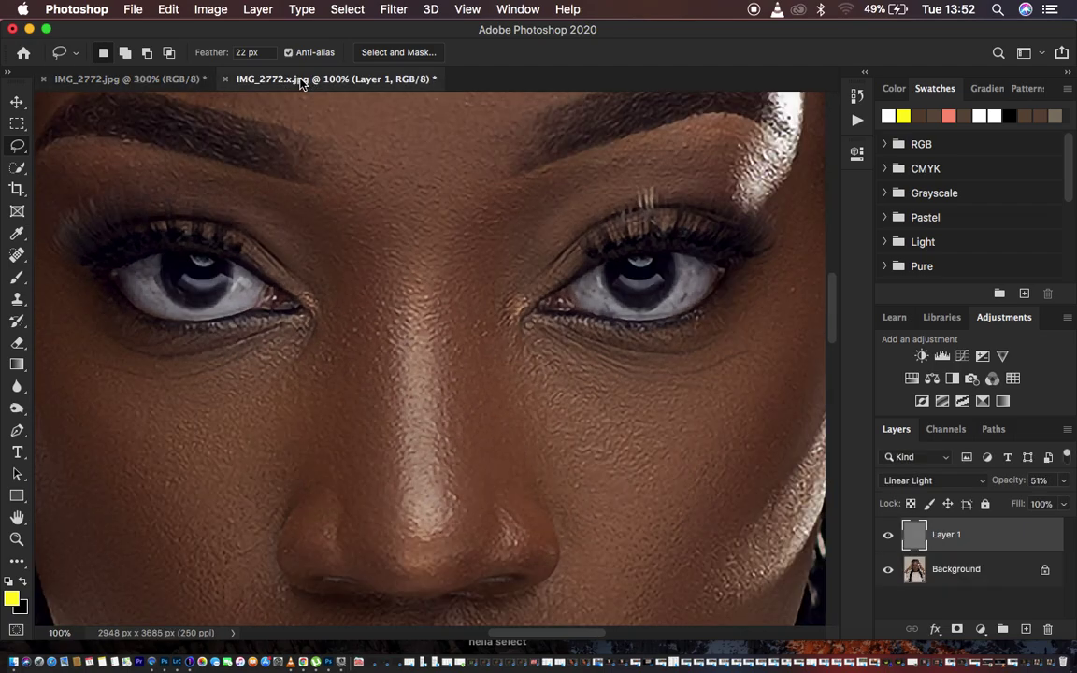
left_click(152, 79)
left_click(344, 80)
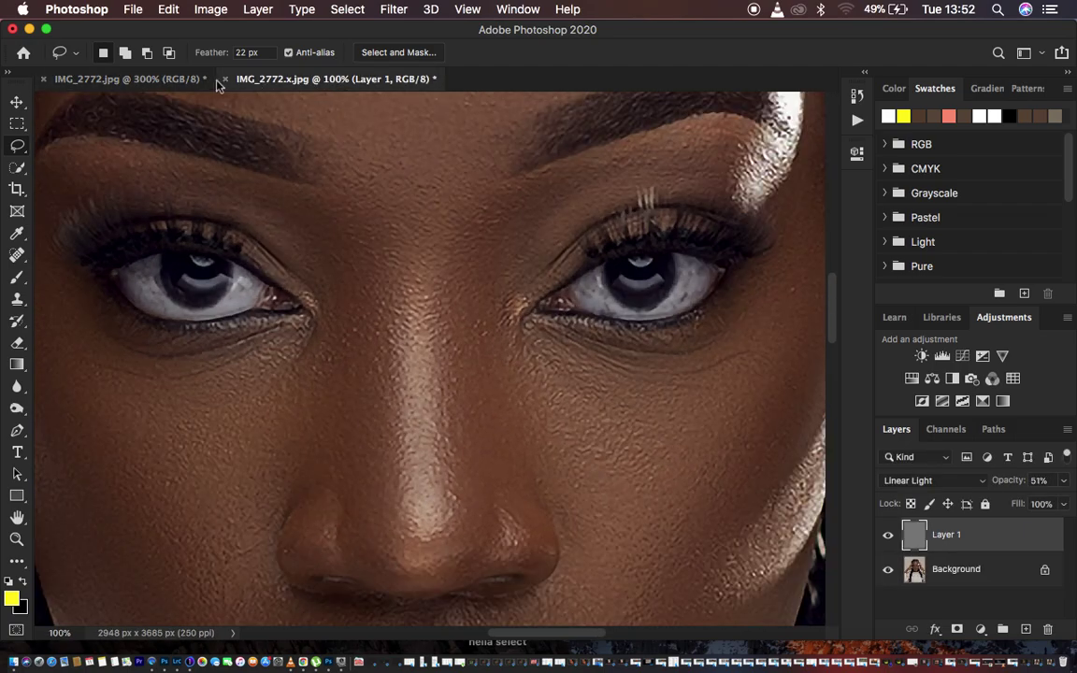
left_click(148, 76)
left_click(312, 78)
Review the enlarged, sharpened portrait at 50%, 16.67% and 25% magnification
key("super+minus")
key("super+minus")
key("super+minus")
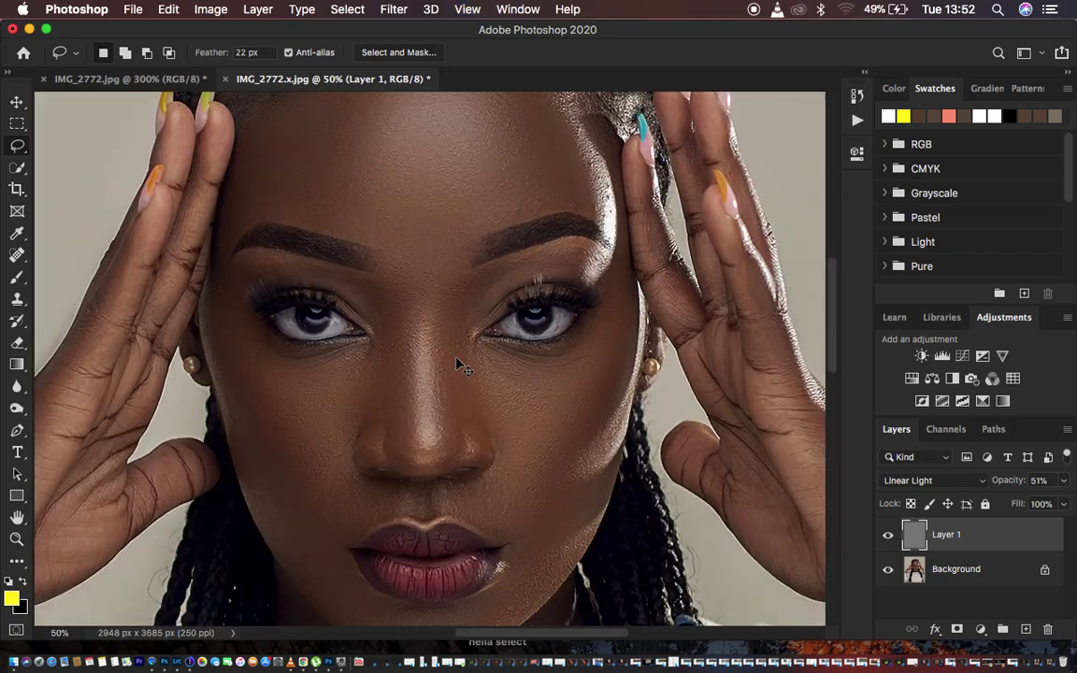
key("super+minus")
key("super+minus")
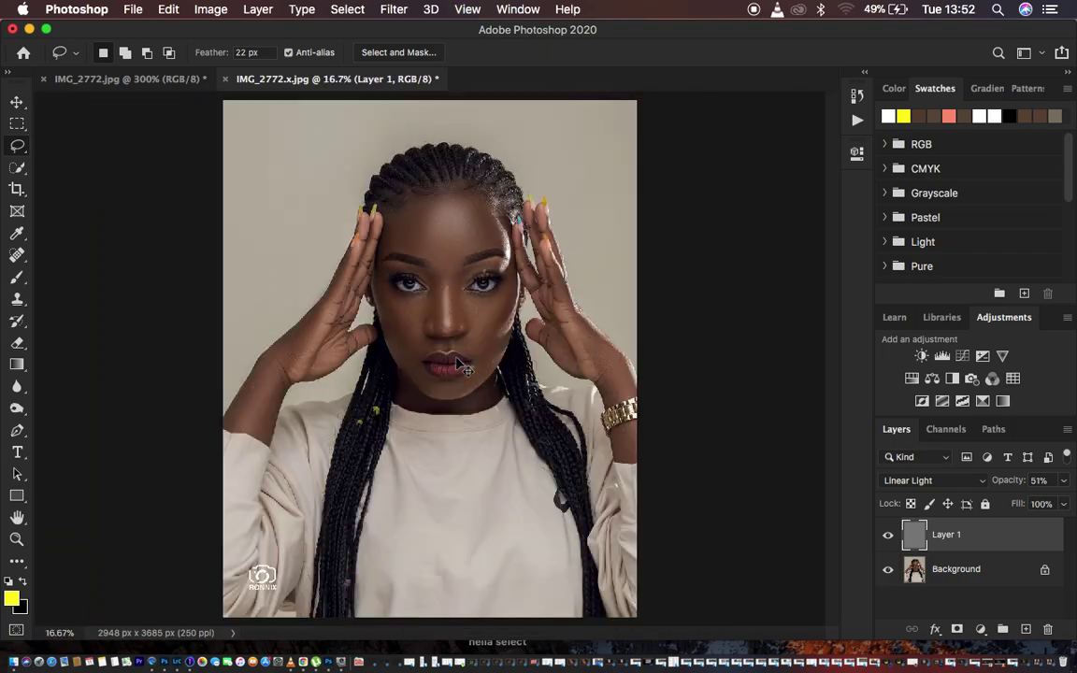
key("super+plus")
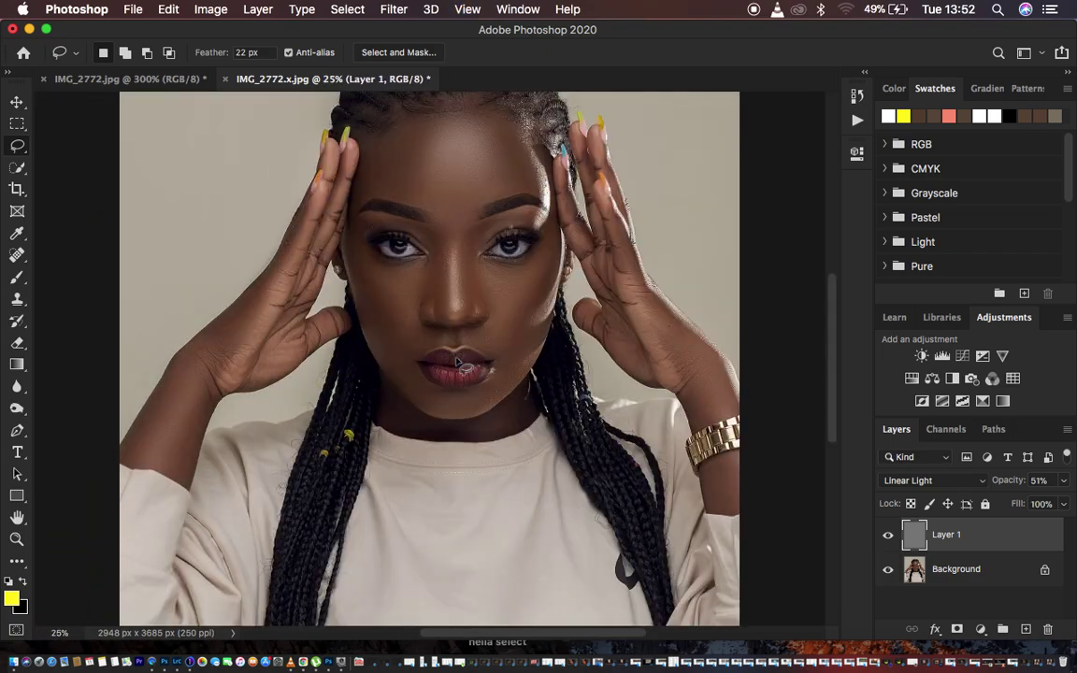